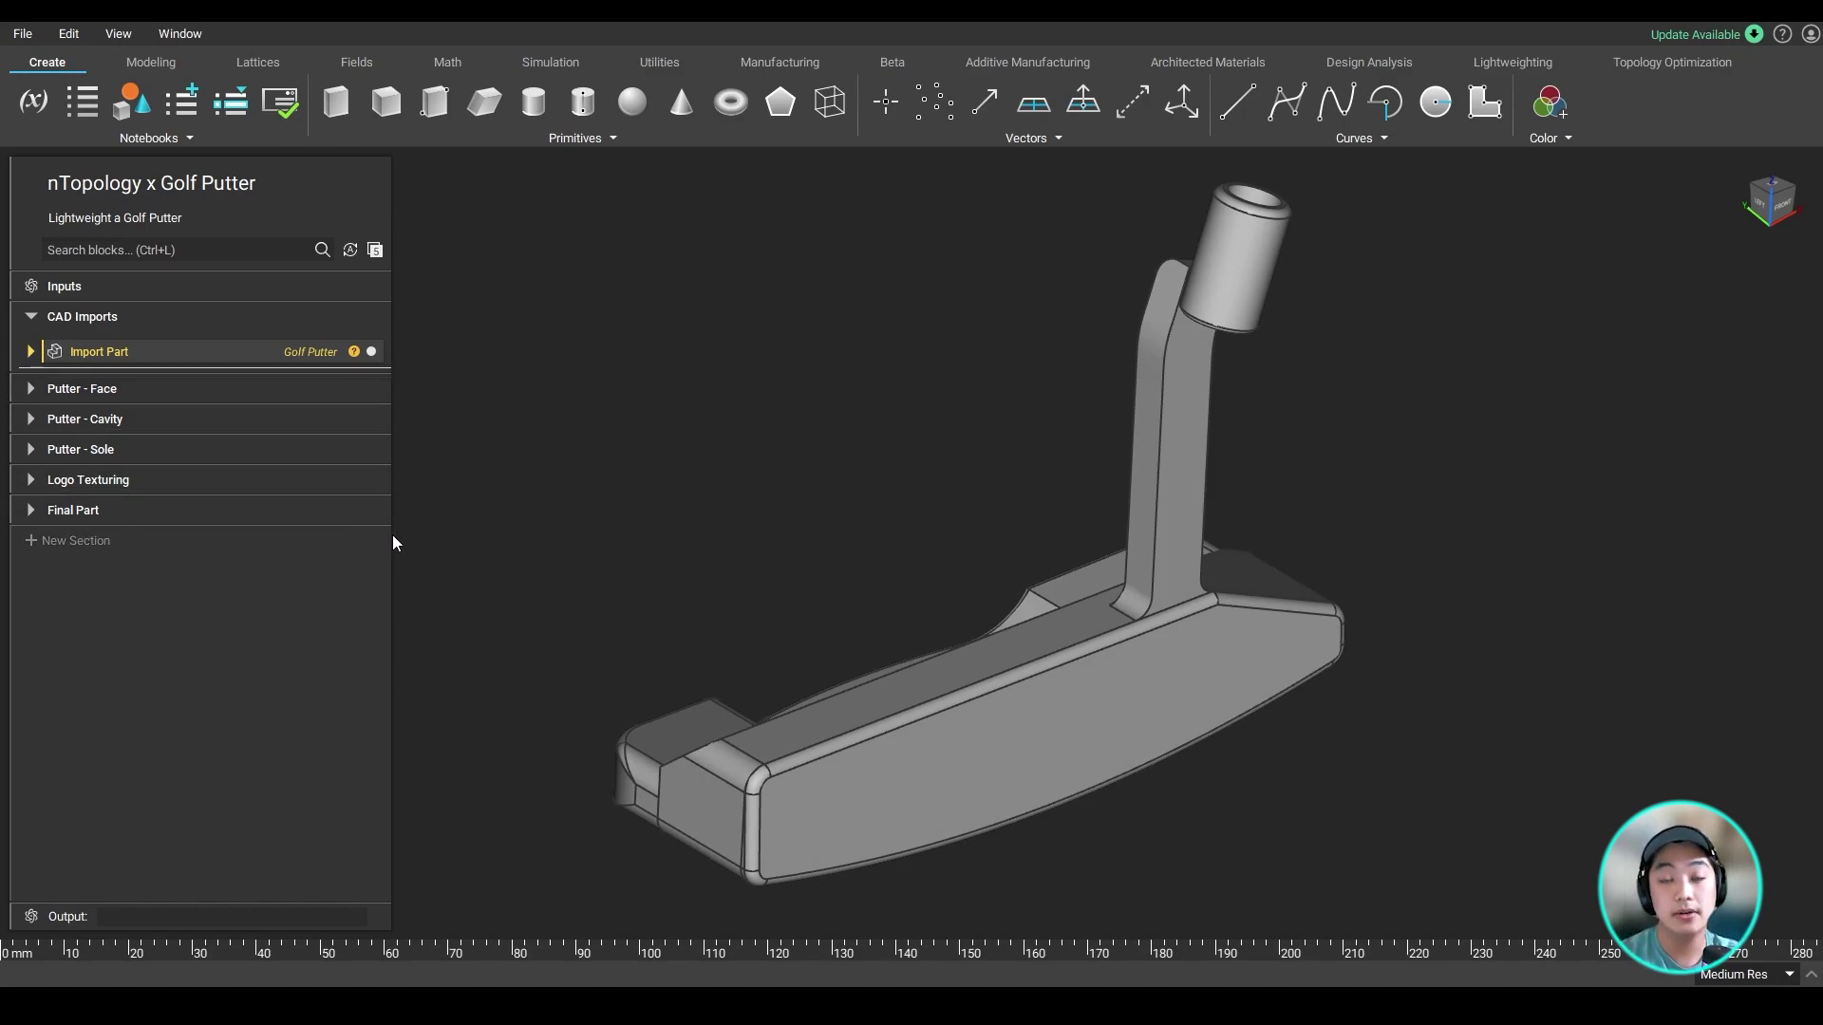
Expand the Putter - Face section and turn the view to face the putter front.
click(1088, 693)
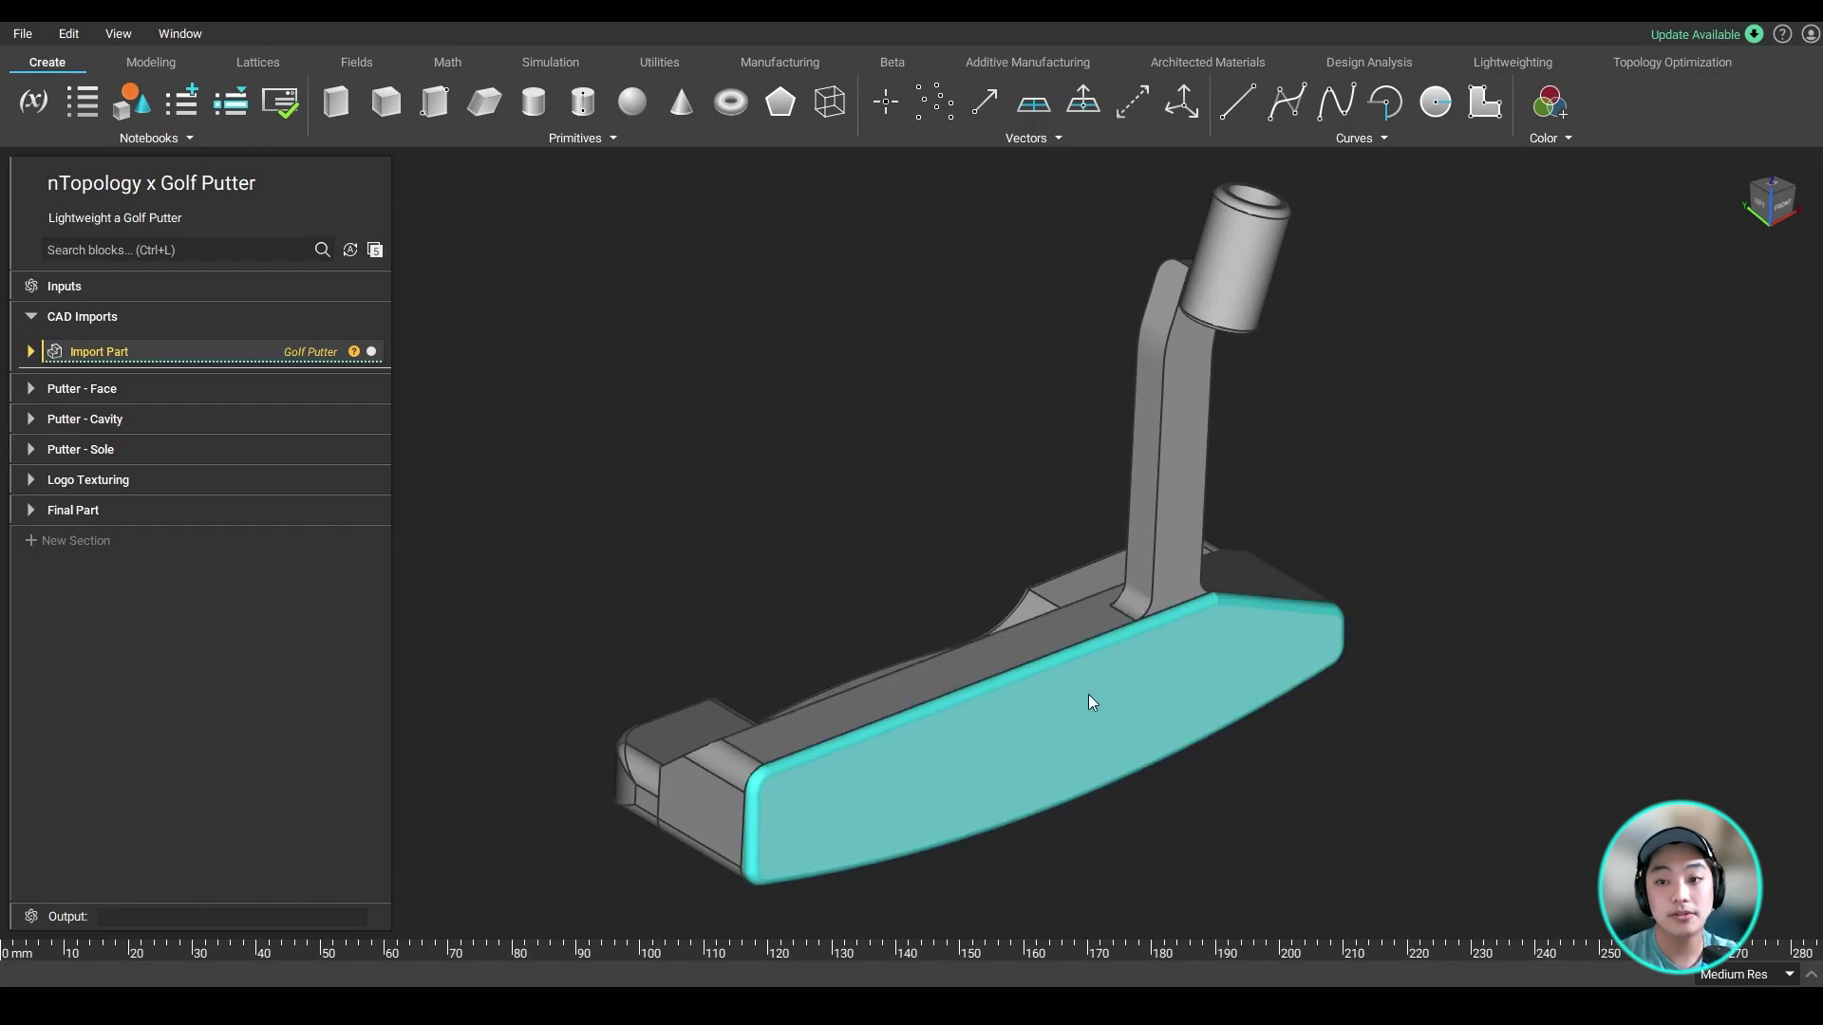
right_drag(1011, 661, 950, 544)
click(31, 388)
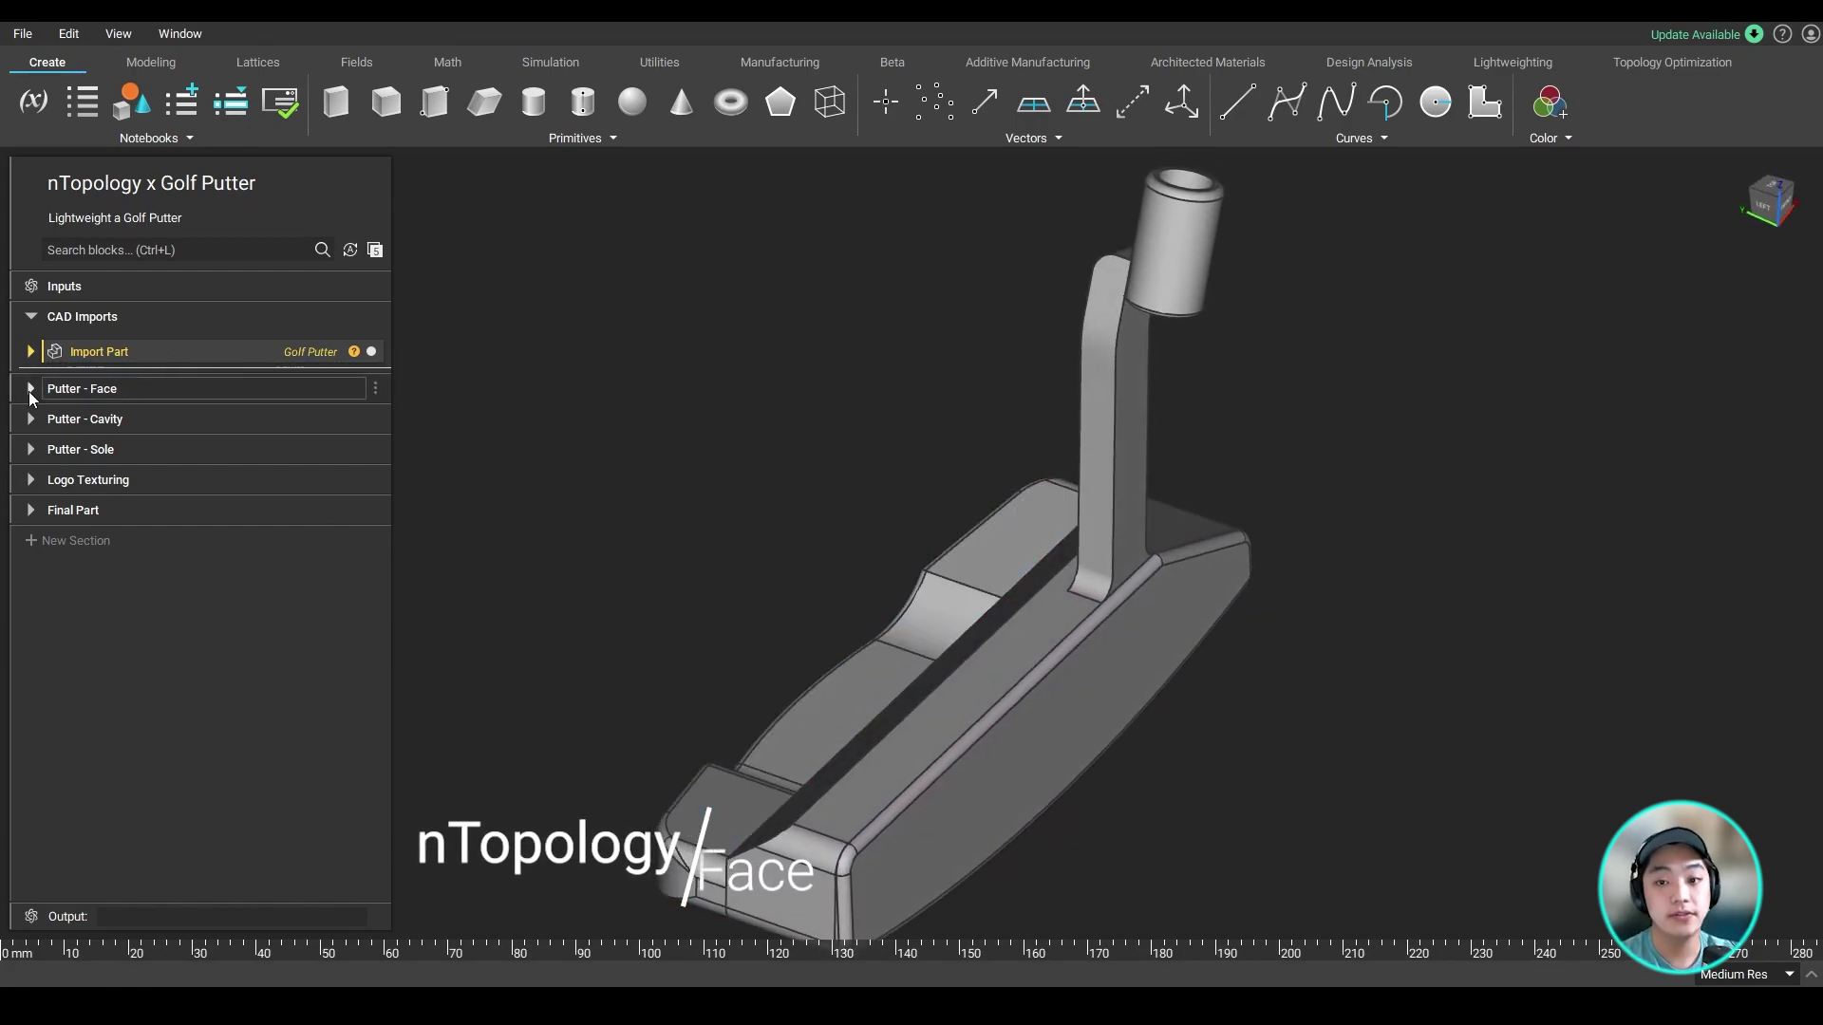
scroll(134, 422, down, 1)
click(116, 370)
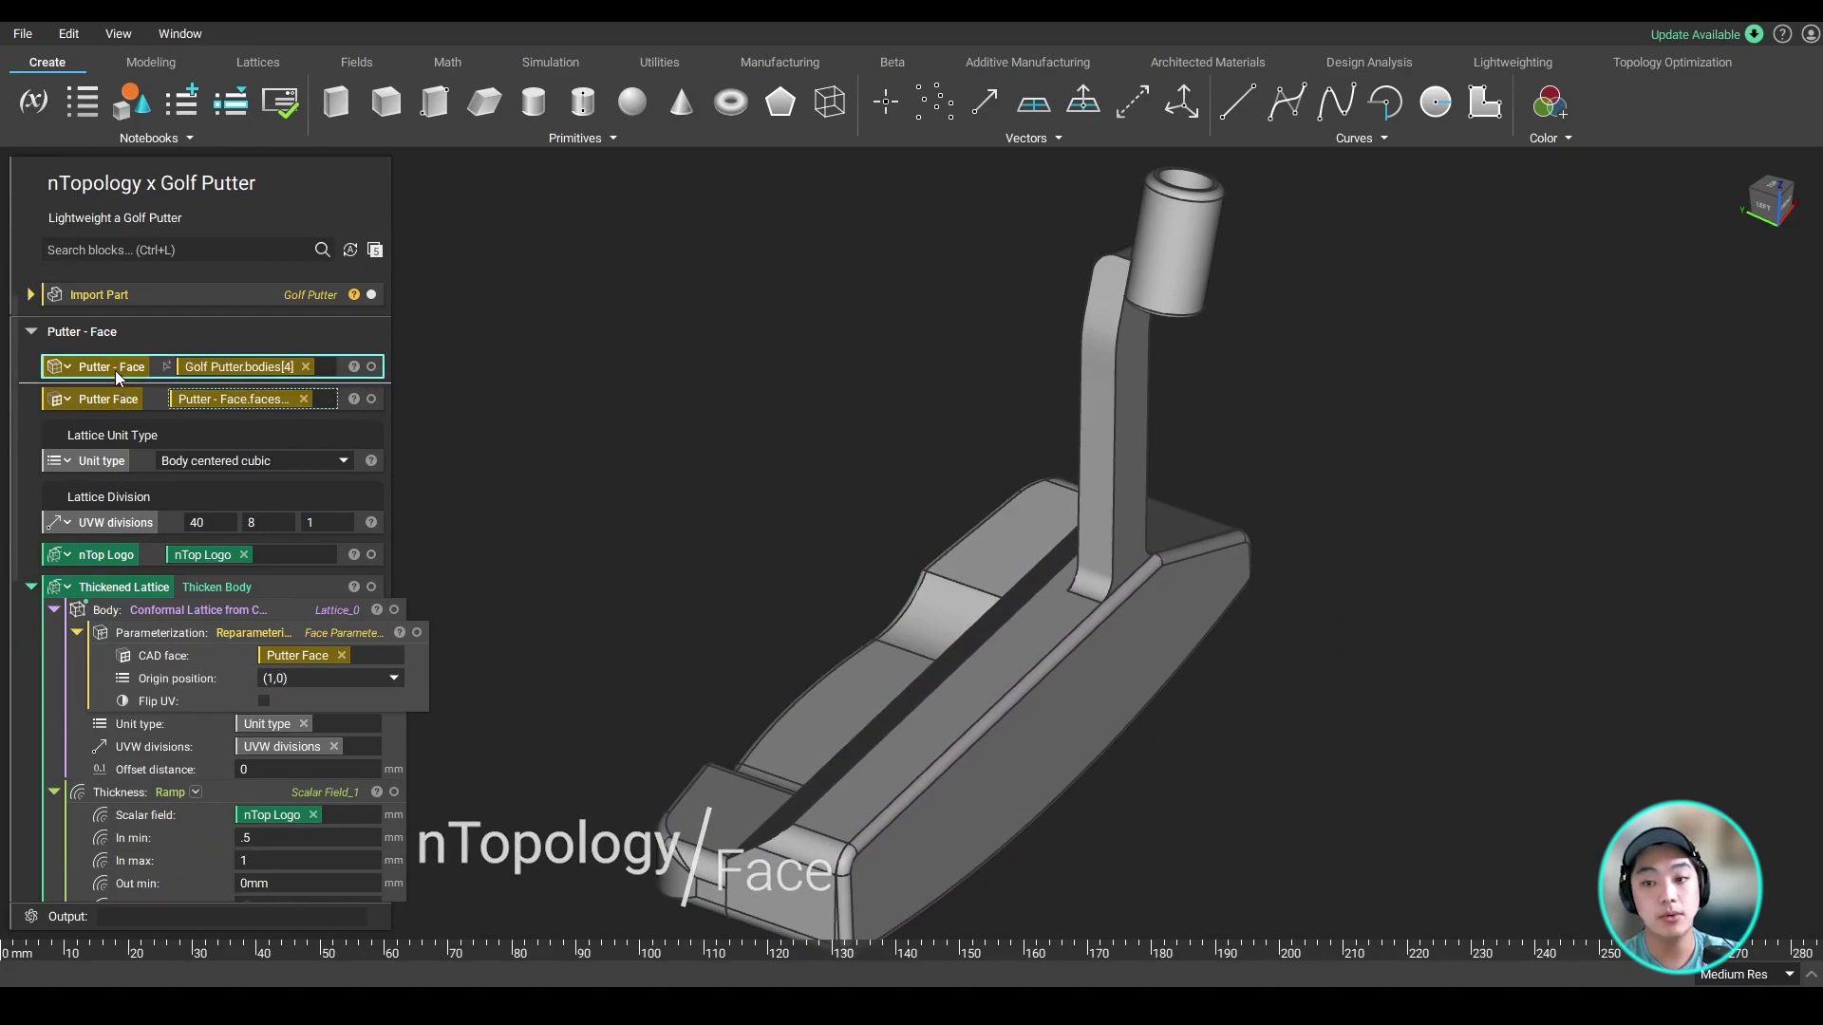
right_drag(640, 448, 1271, 405)
click(1271, 404)
key(1)
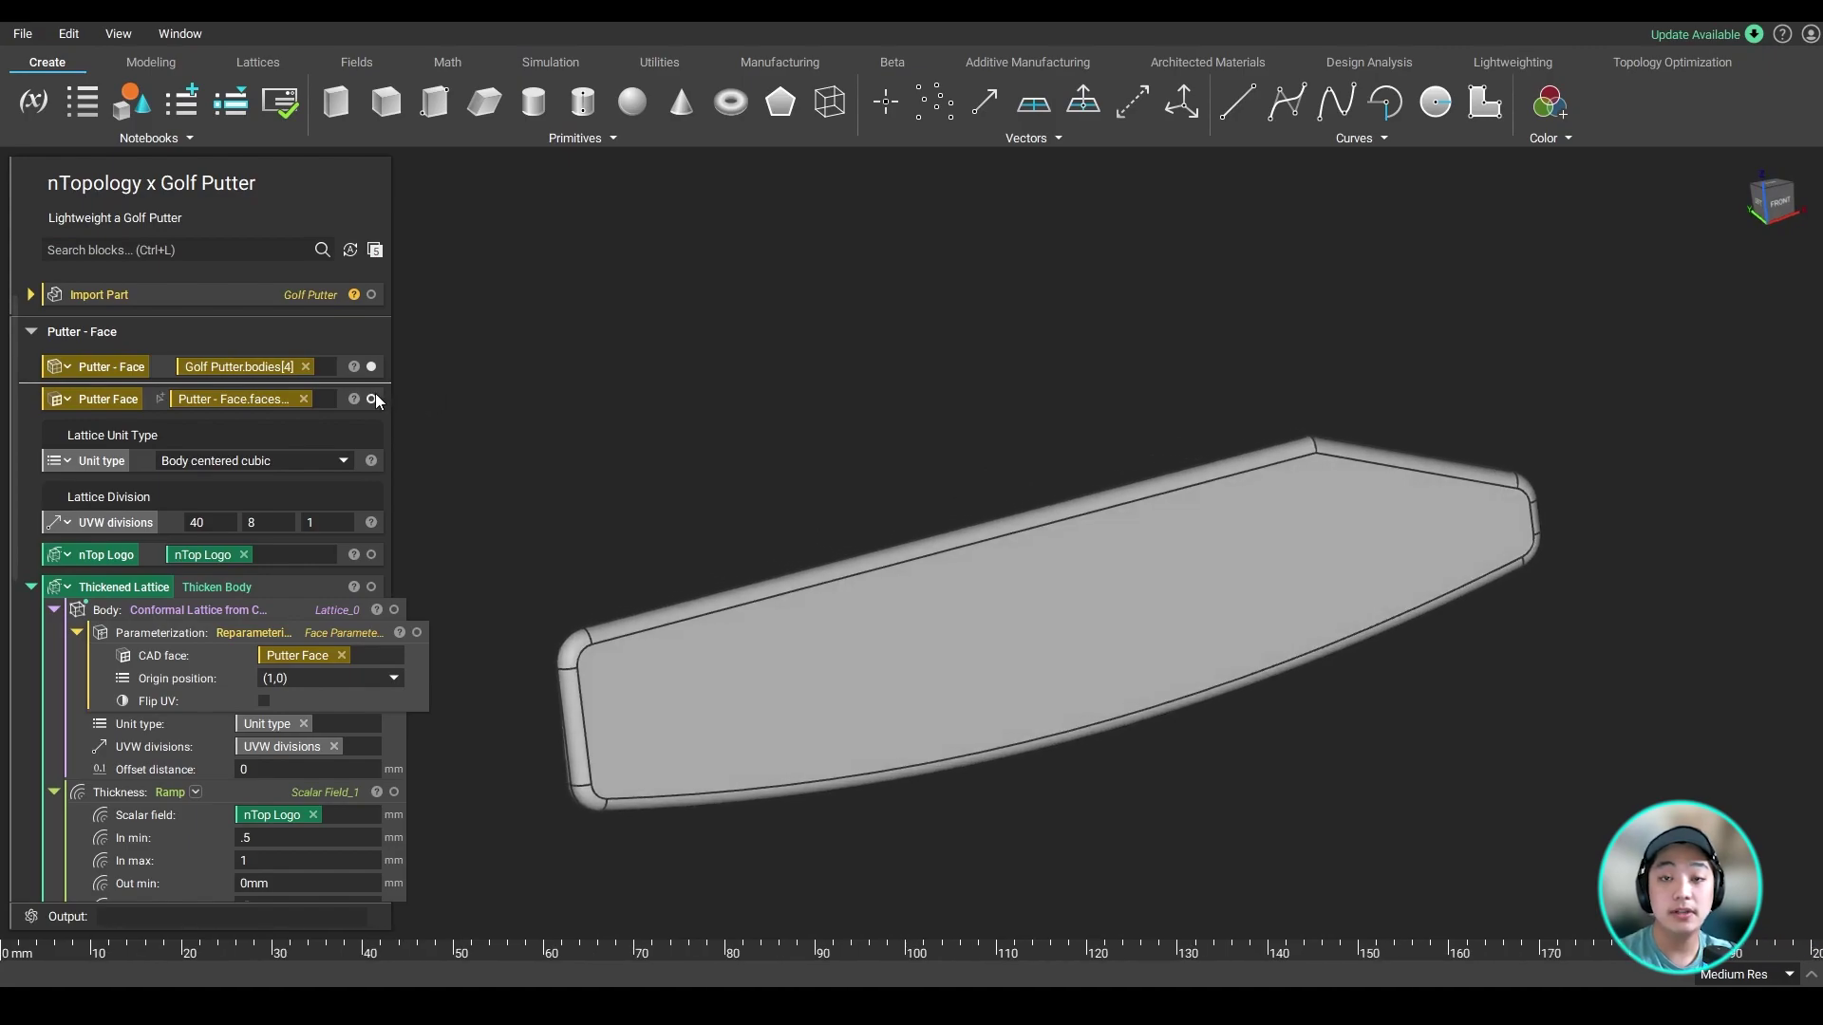
Display the Putter Face surface, its conformal lattice and the nTop Logo.
click(369, 367)
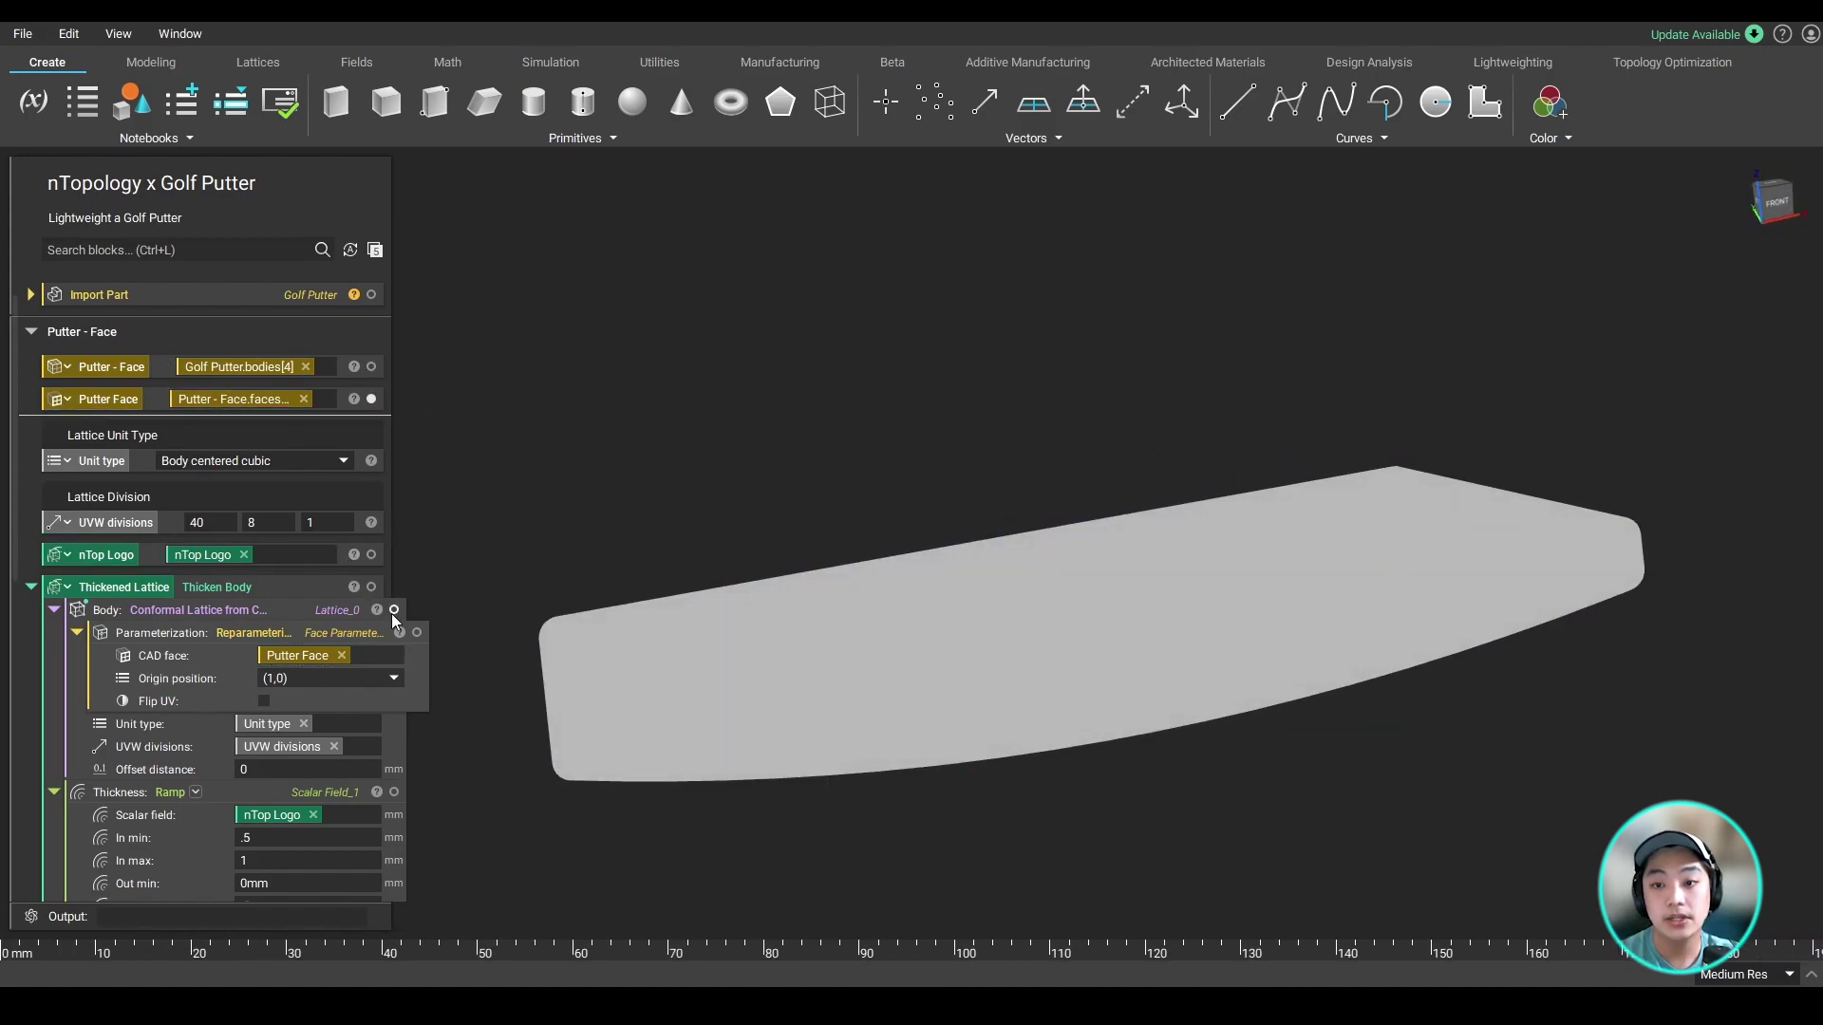
click(394, 609)
key(1)
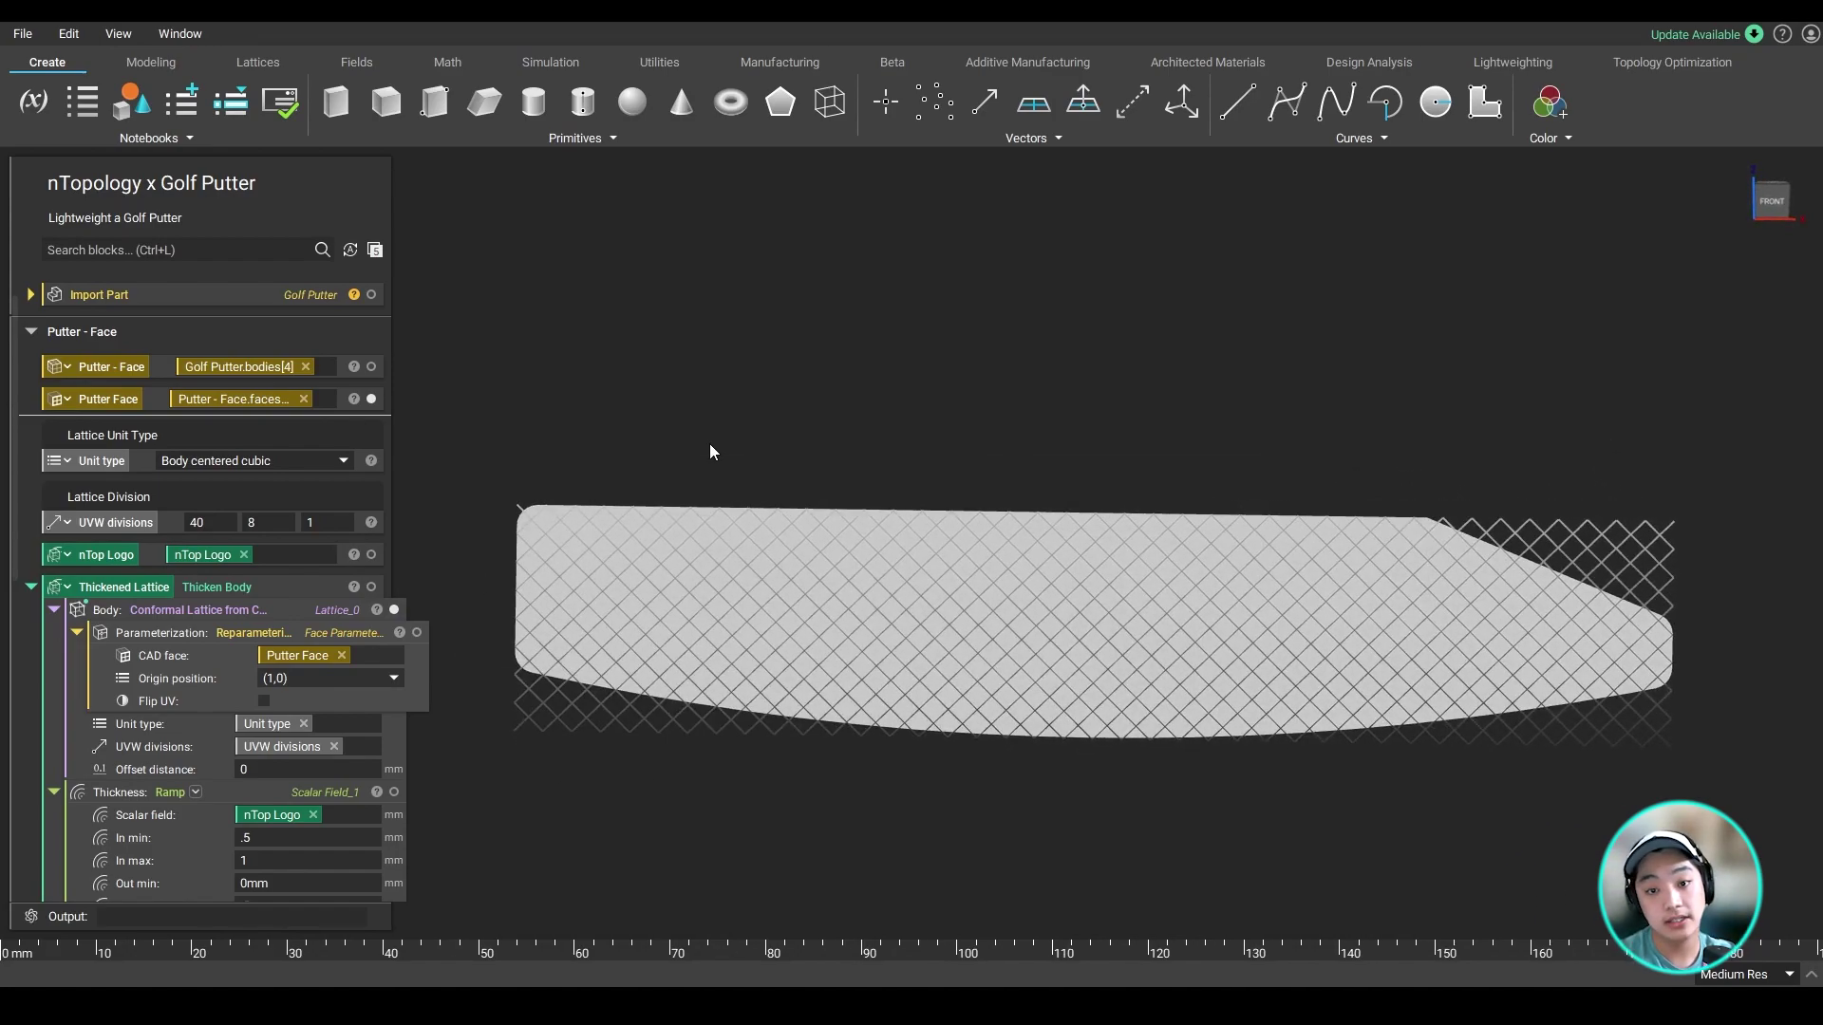
scroll(344, 462, down, 3)
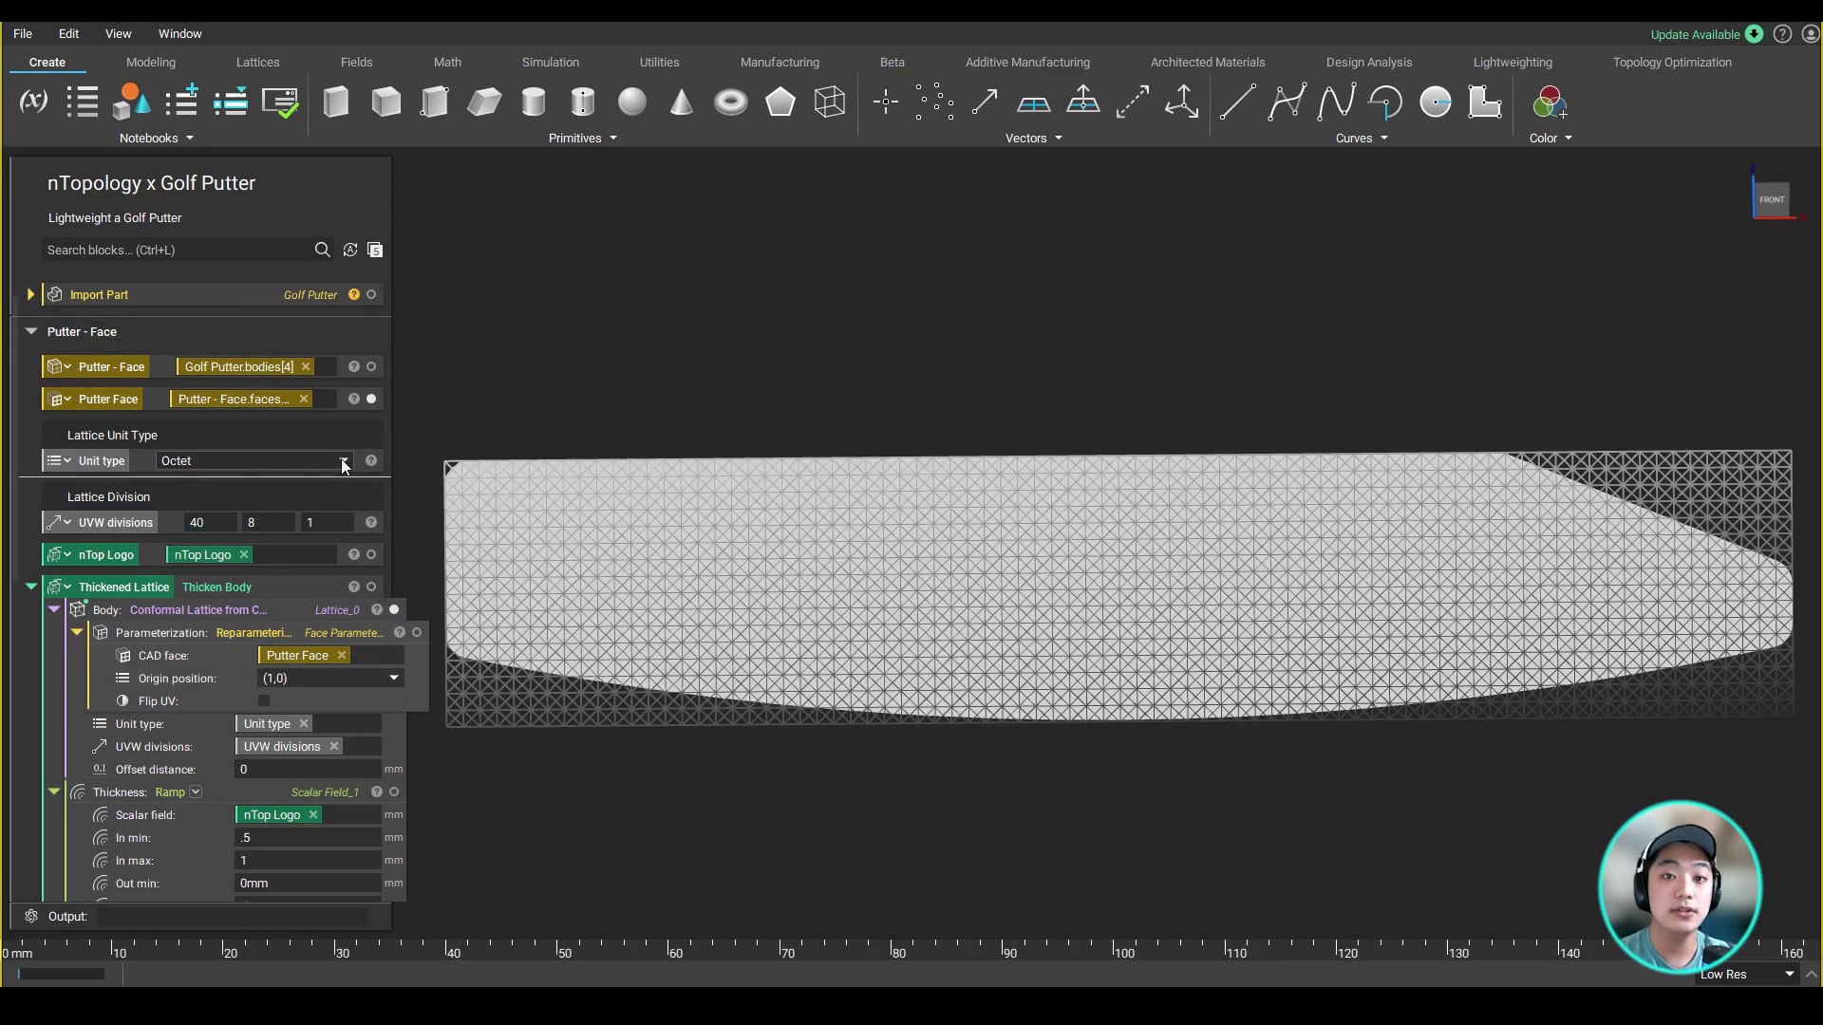
scroll(342, 463, down, 3)
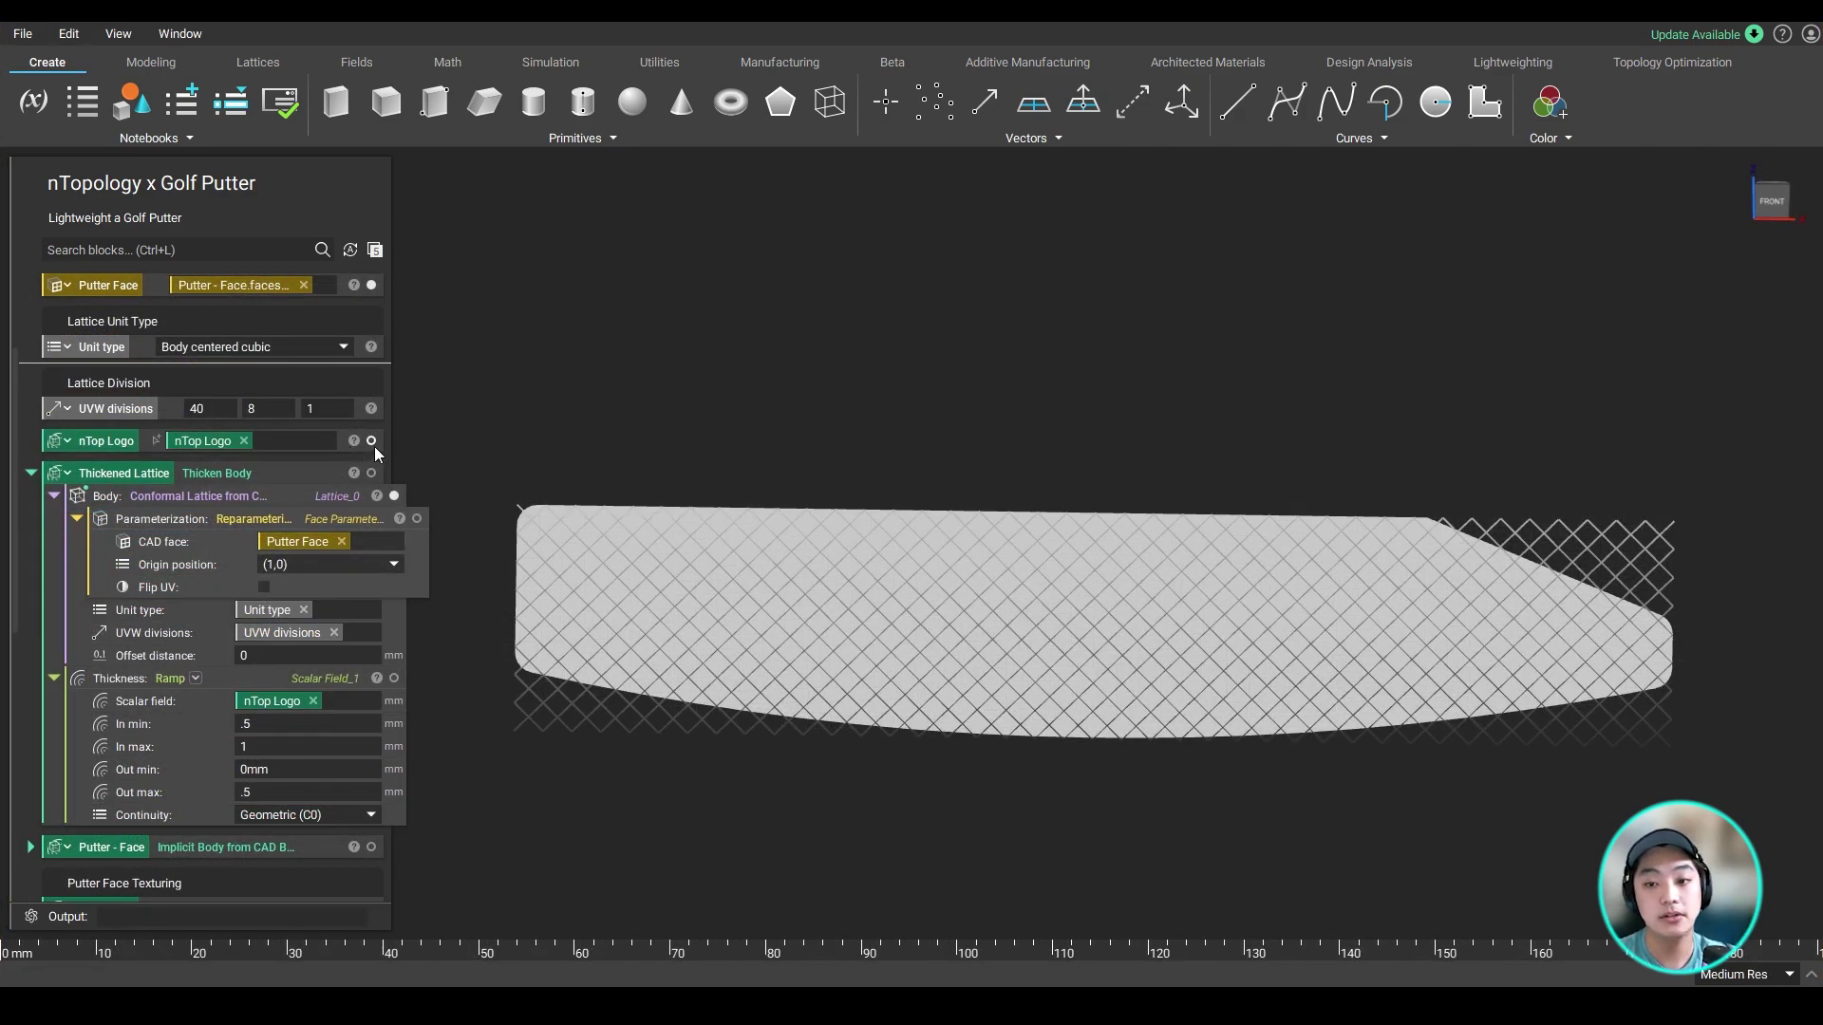
click(371, 442)
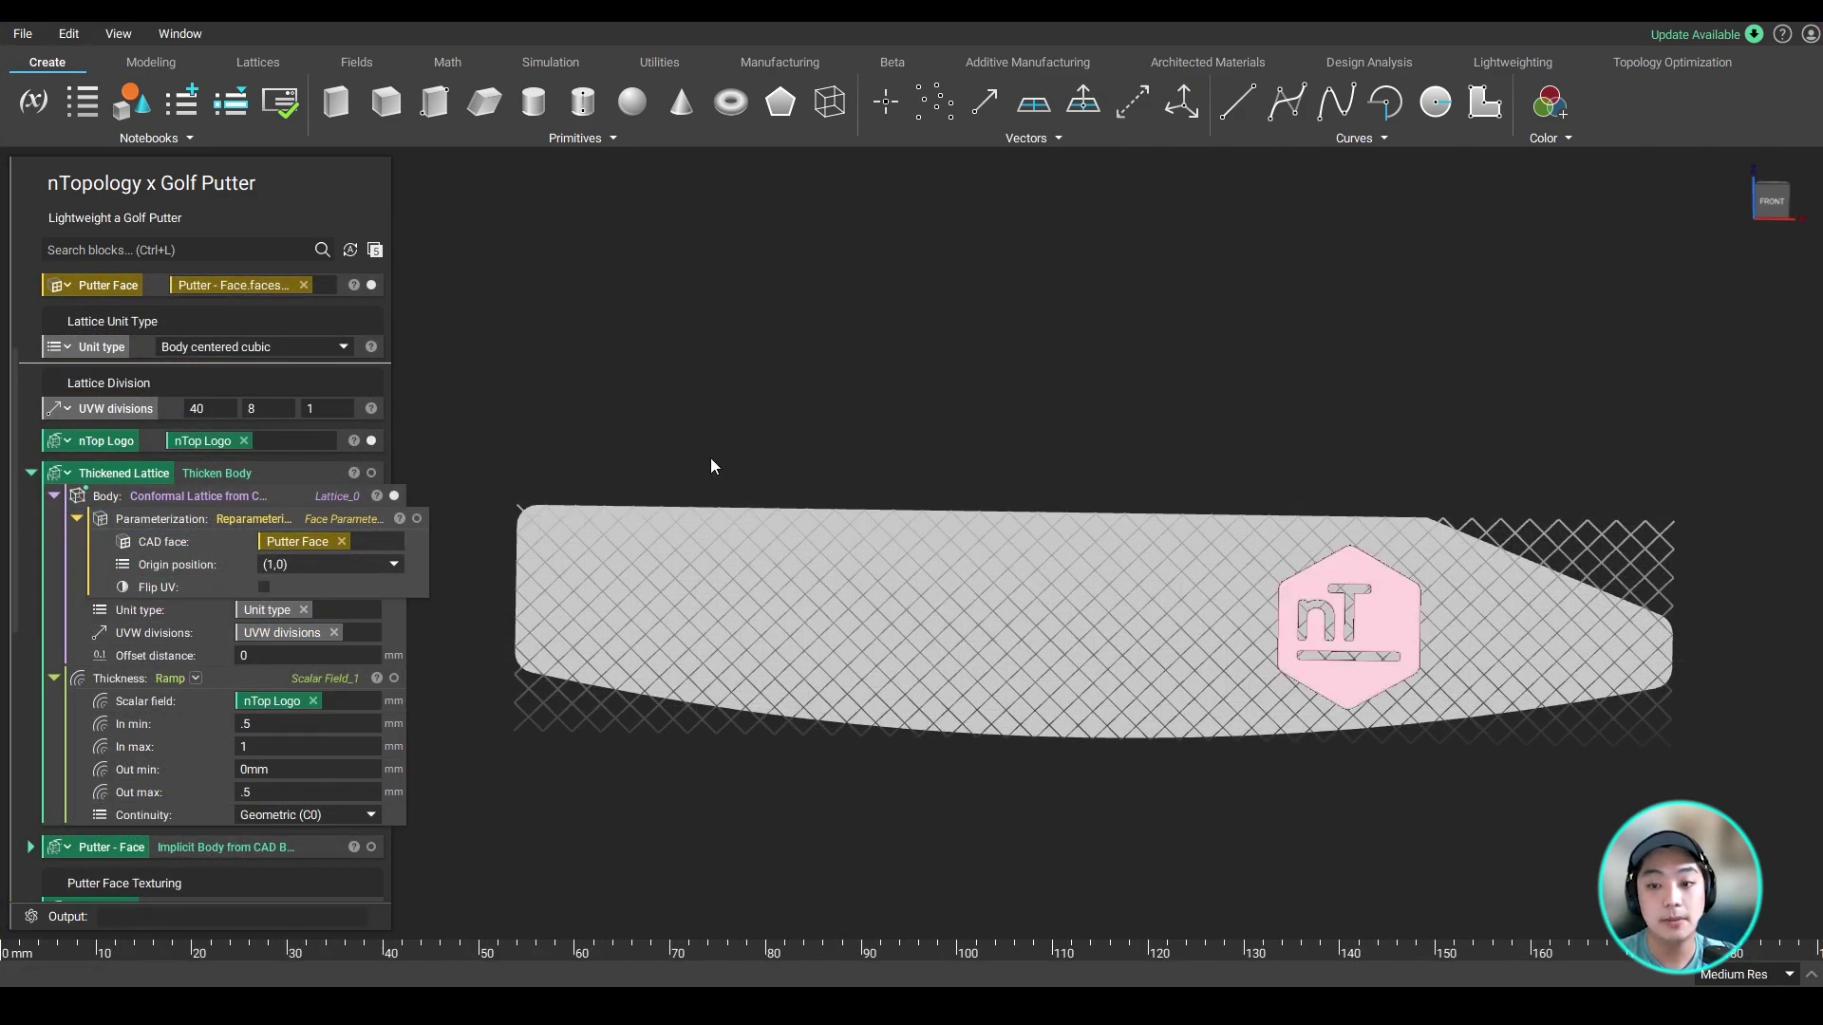
scroll(1689, 408, up, 2)
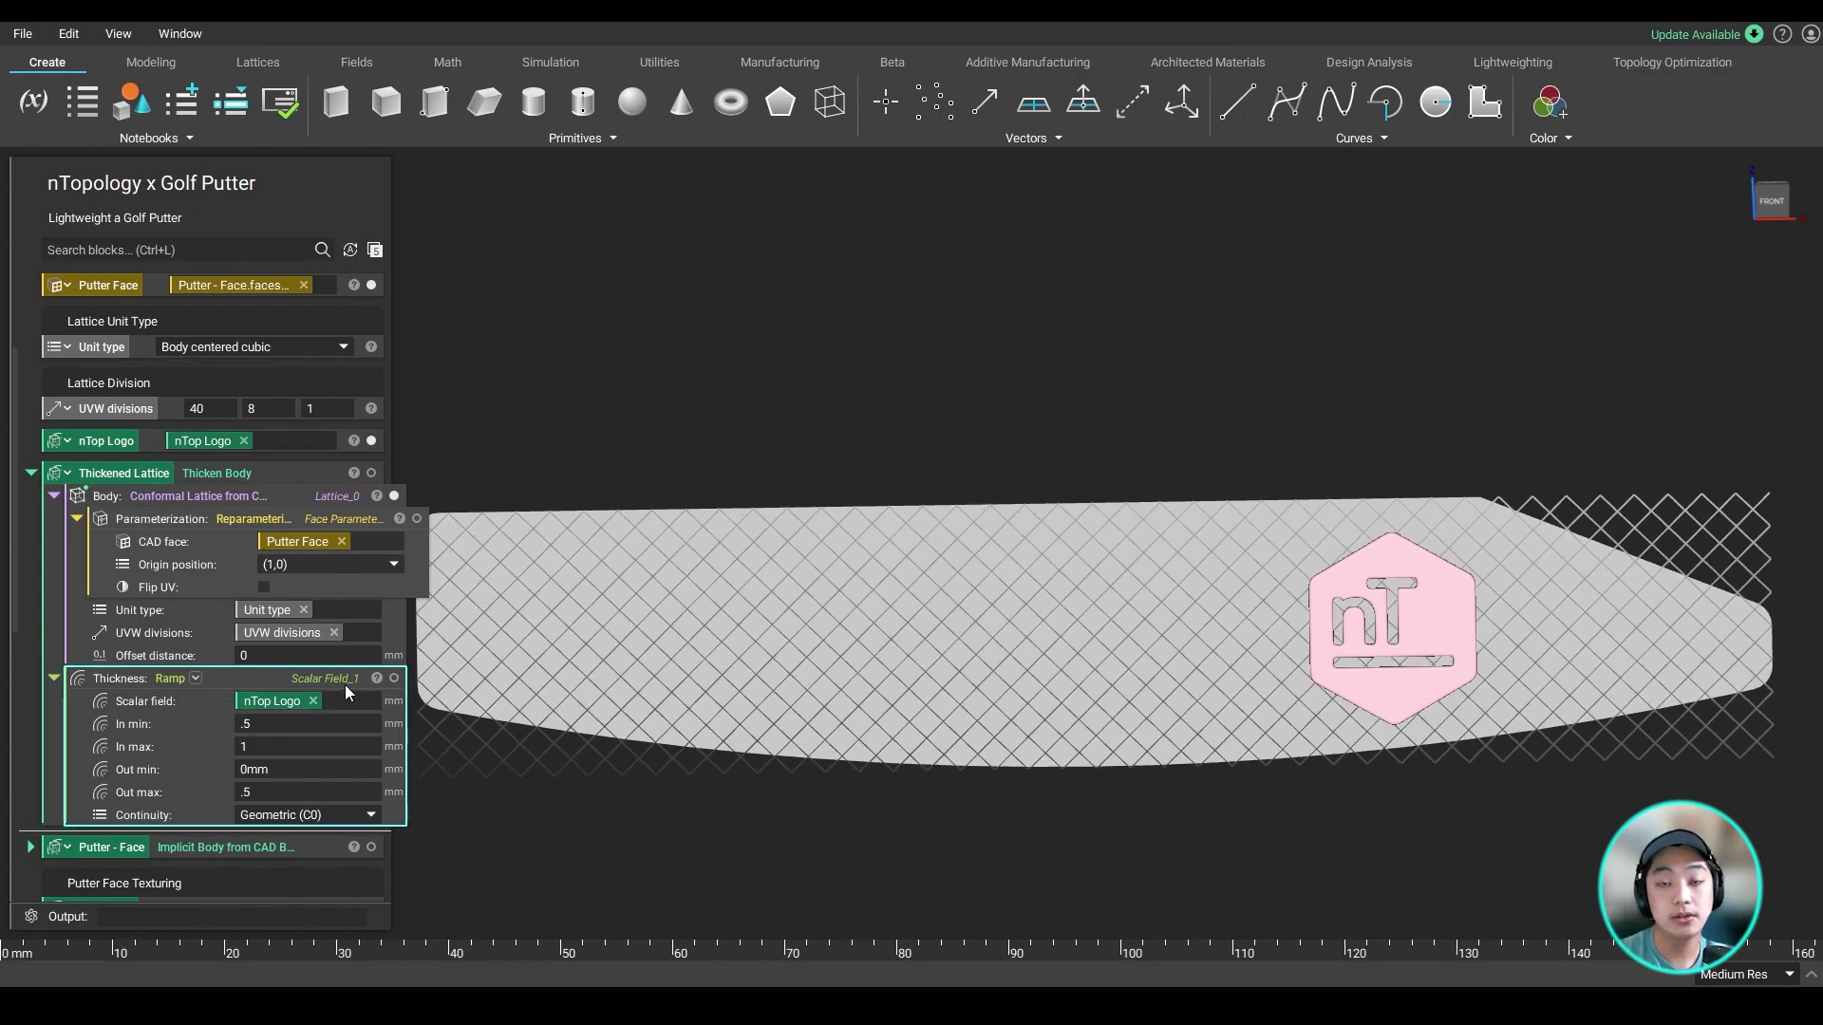
Display the Thickened Lattice and the finished BCC FT #1 lattice-textured face.
click(280, 469)
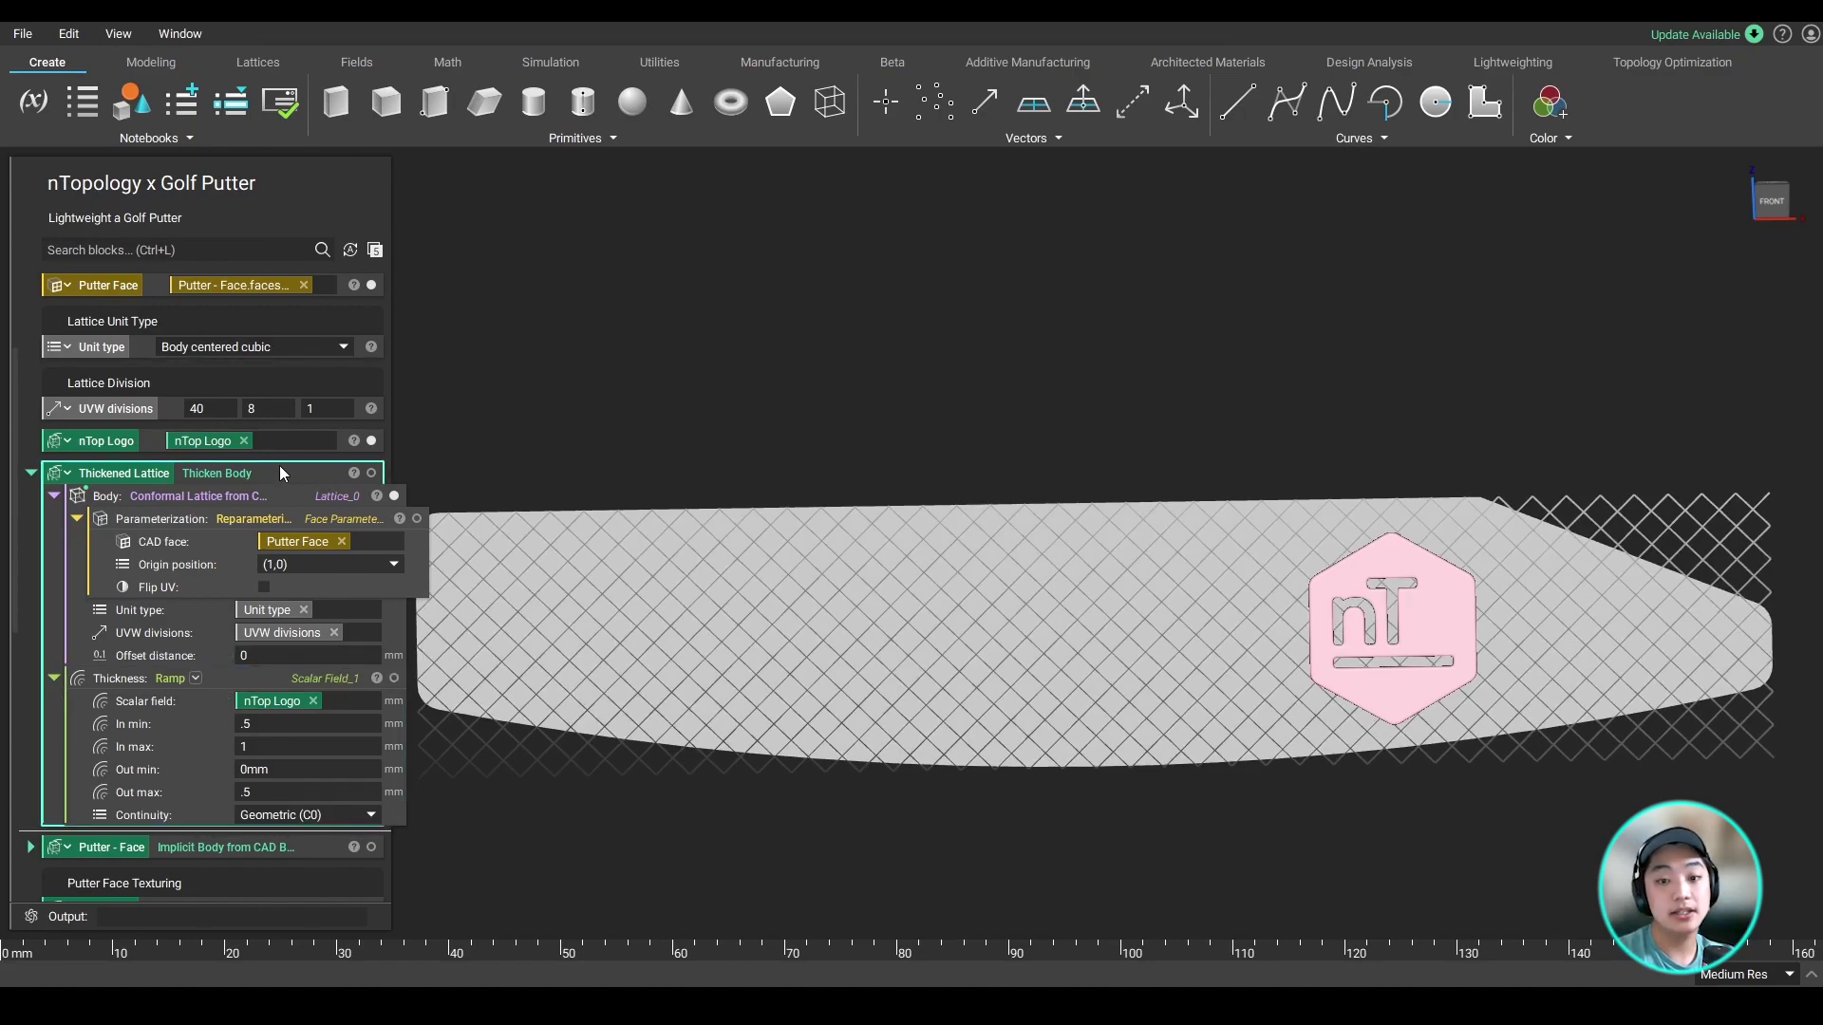
click(371, 473)
scroll(273, 534, down, 2)
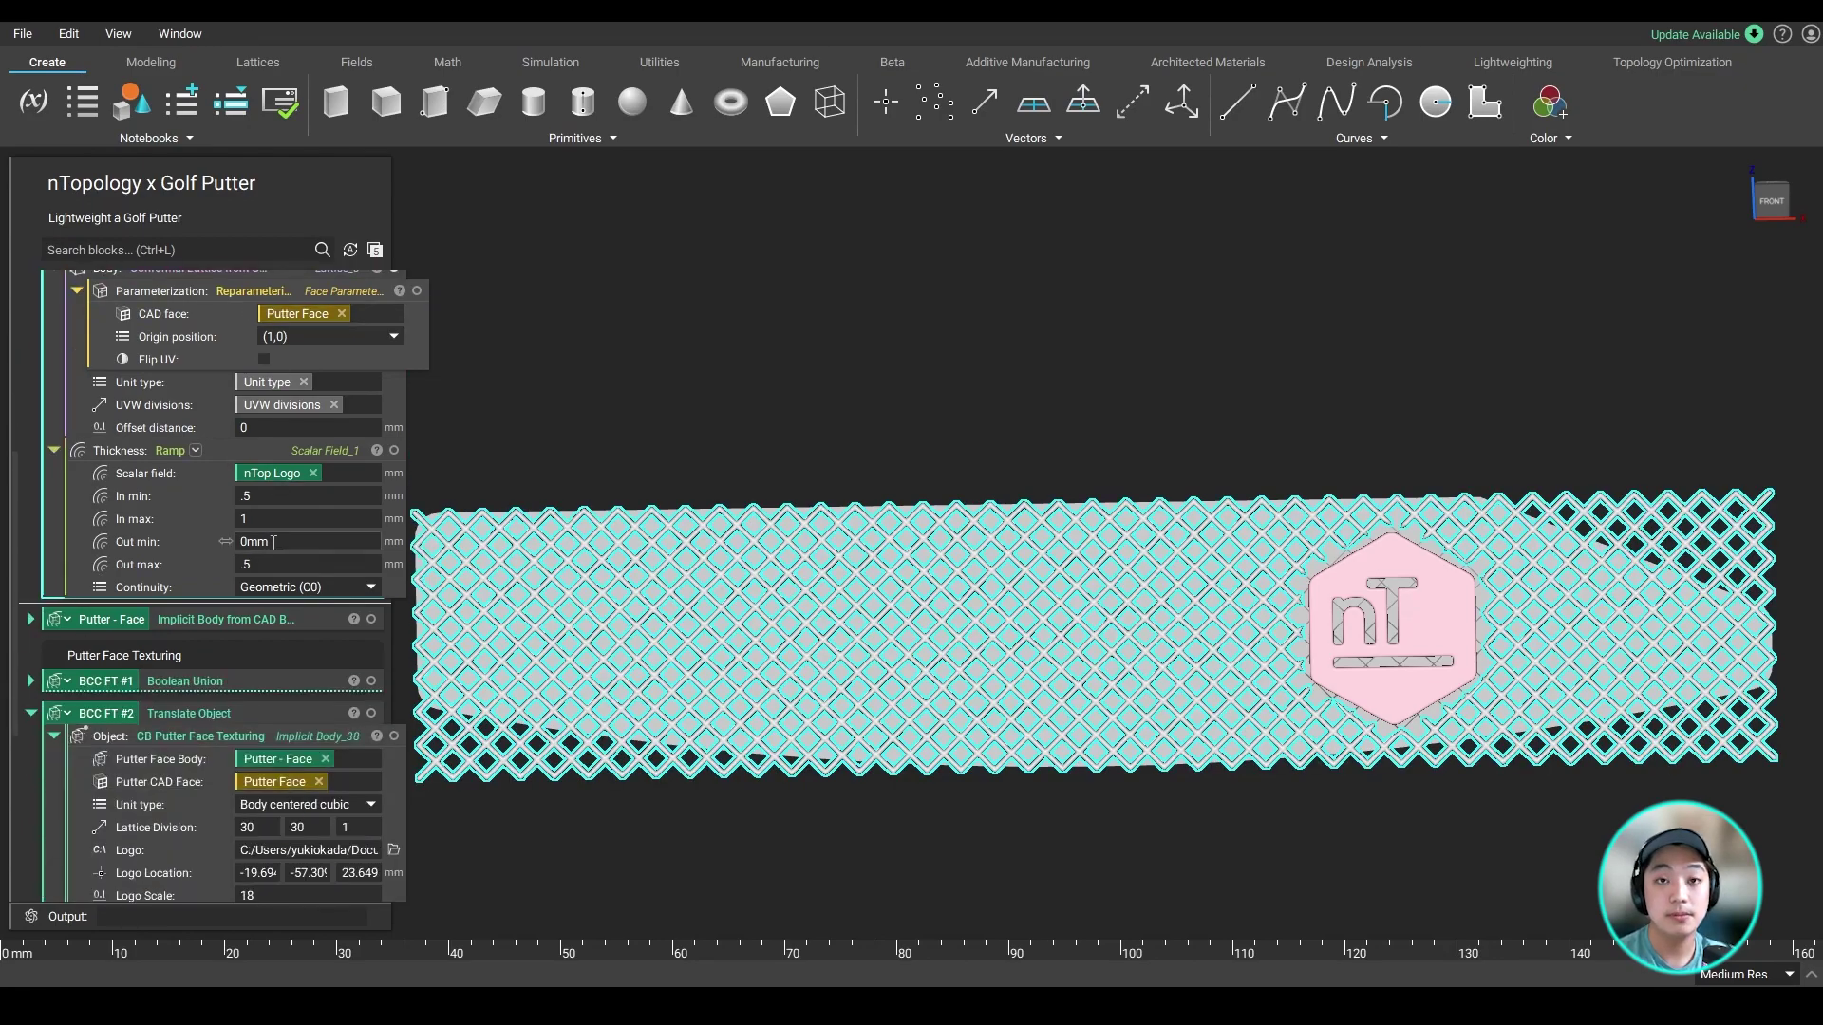
click(293, 684)
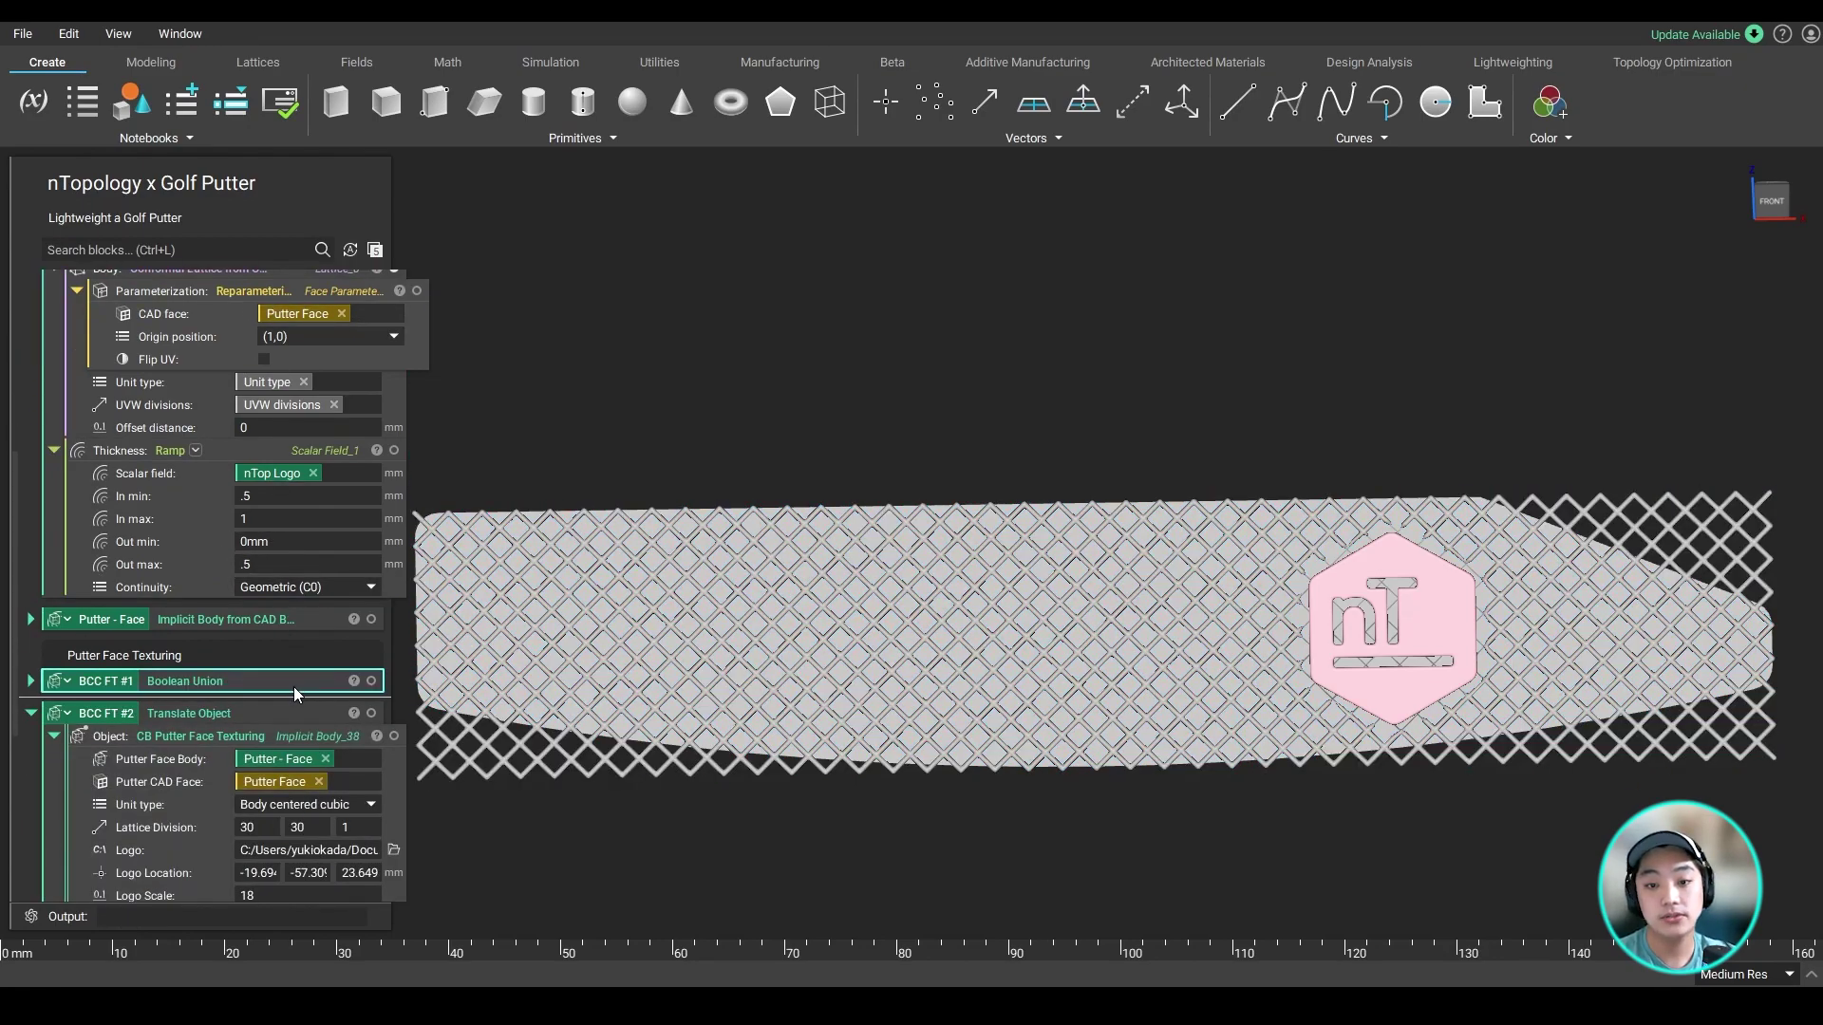
click(371, 680)
click(1029, 334)
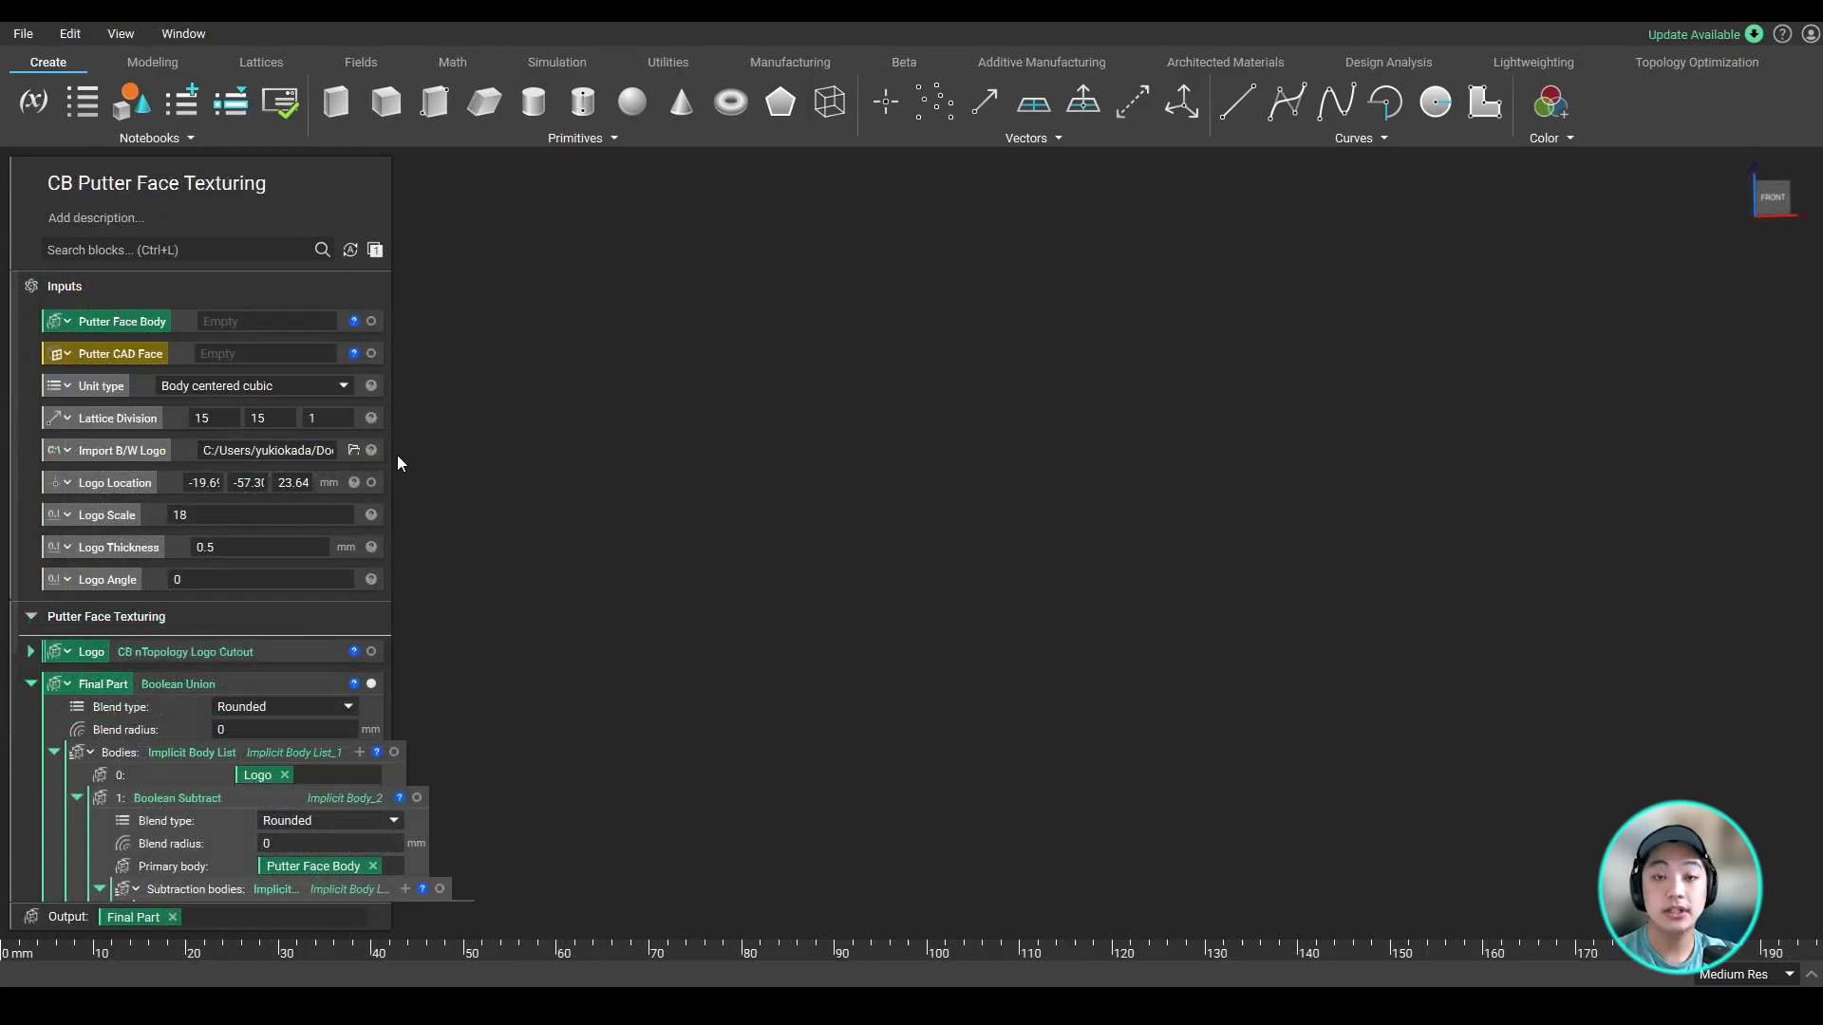
scroll(385, 471, down, 6)
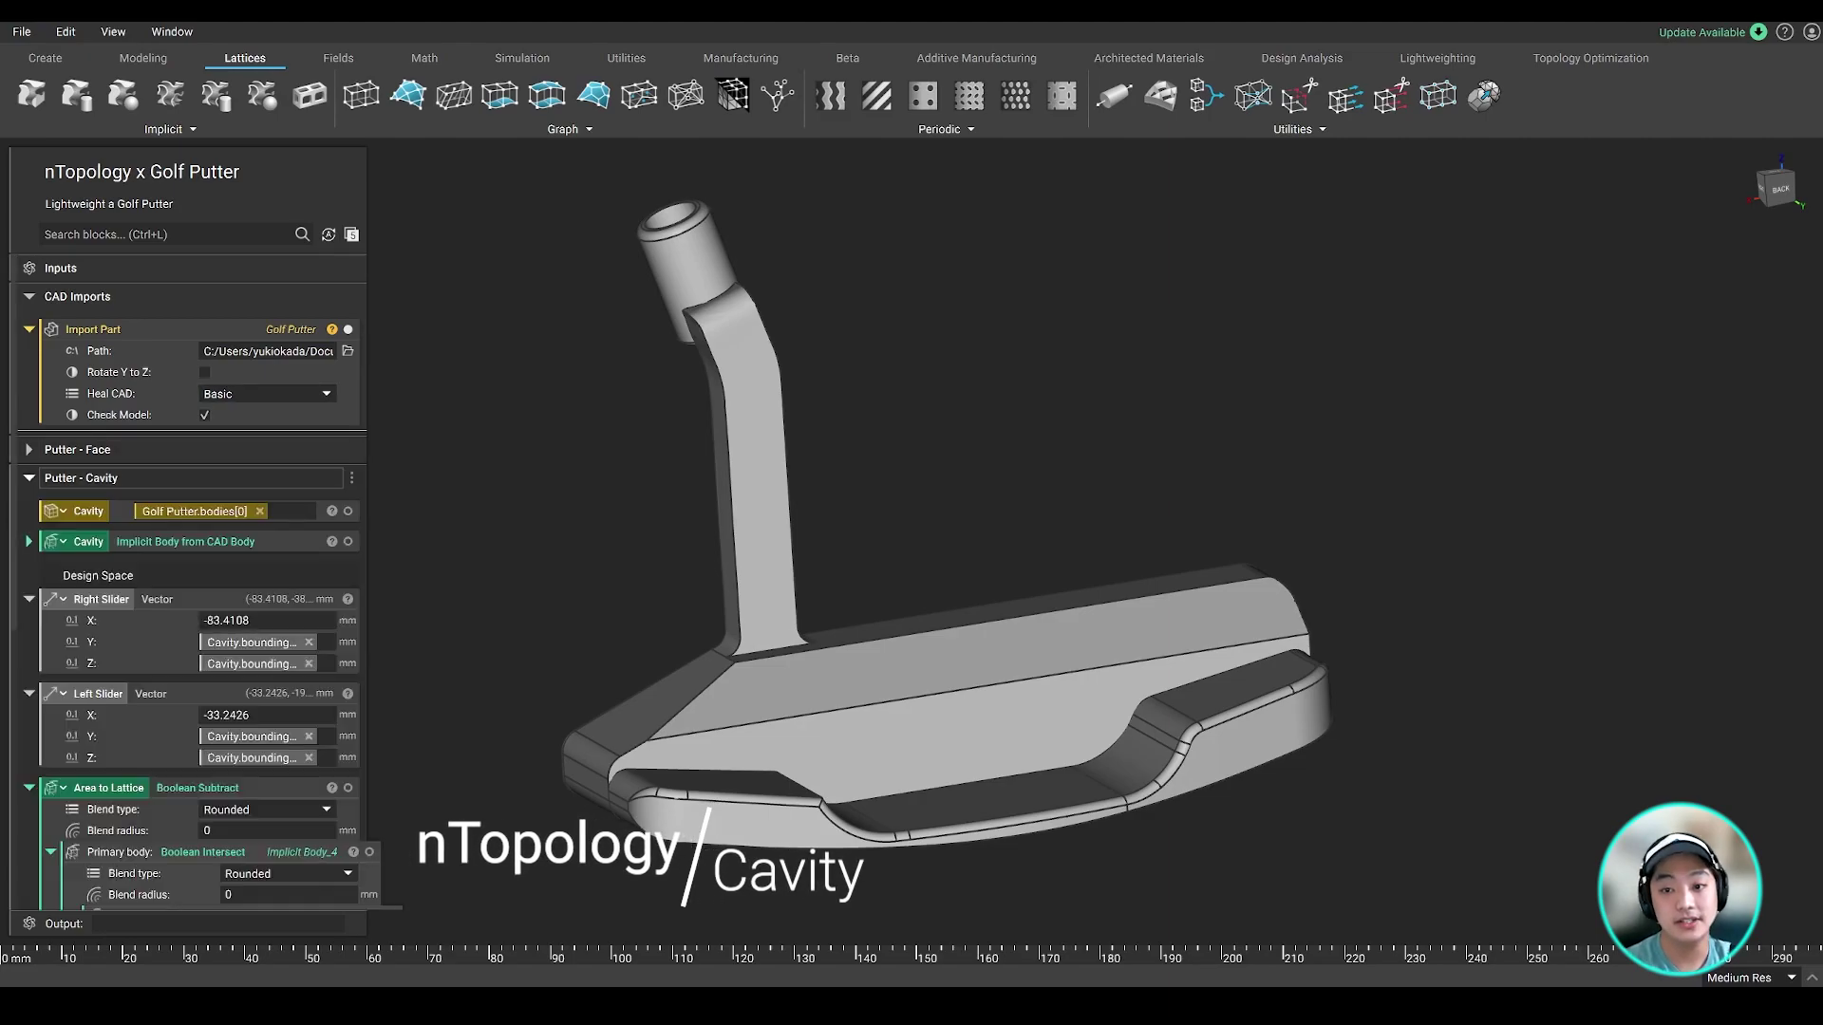
Show only the implicit Cavity body and zoom to fit it in view.
click(190, 404)
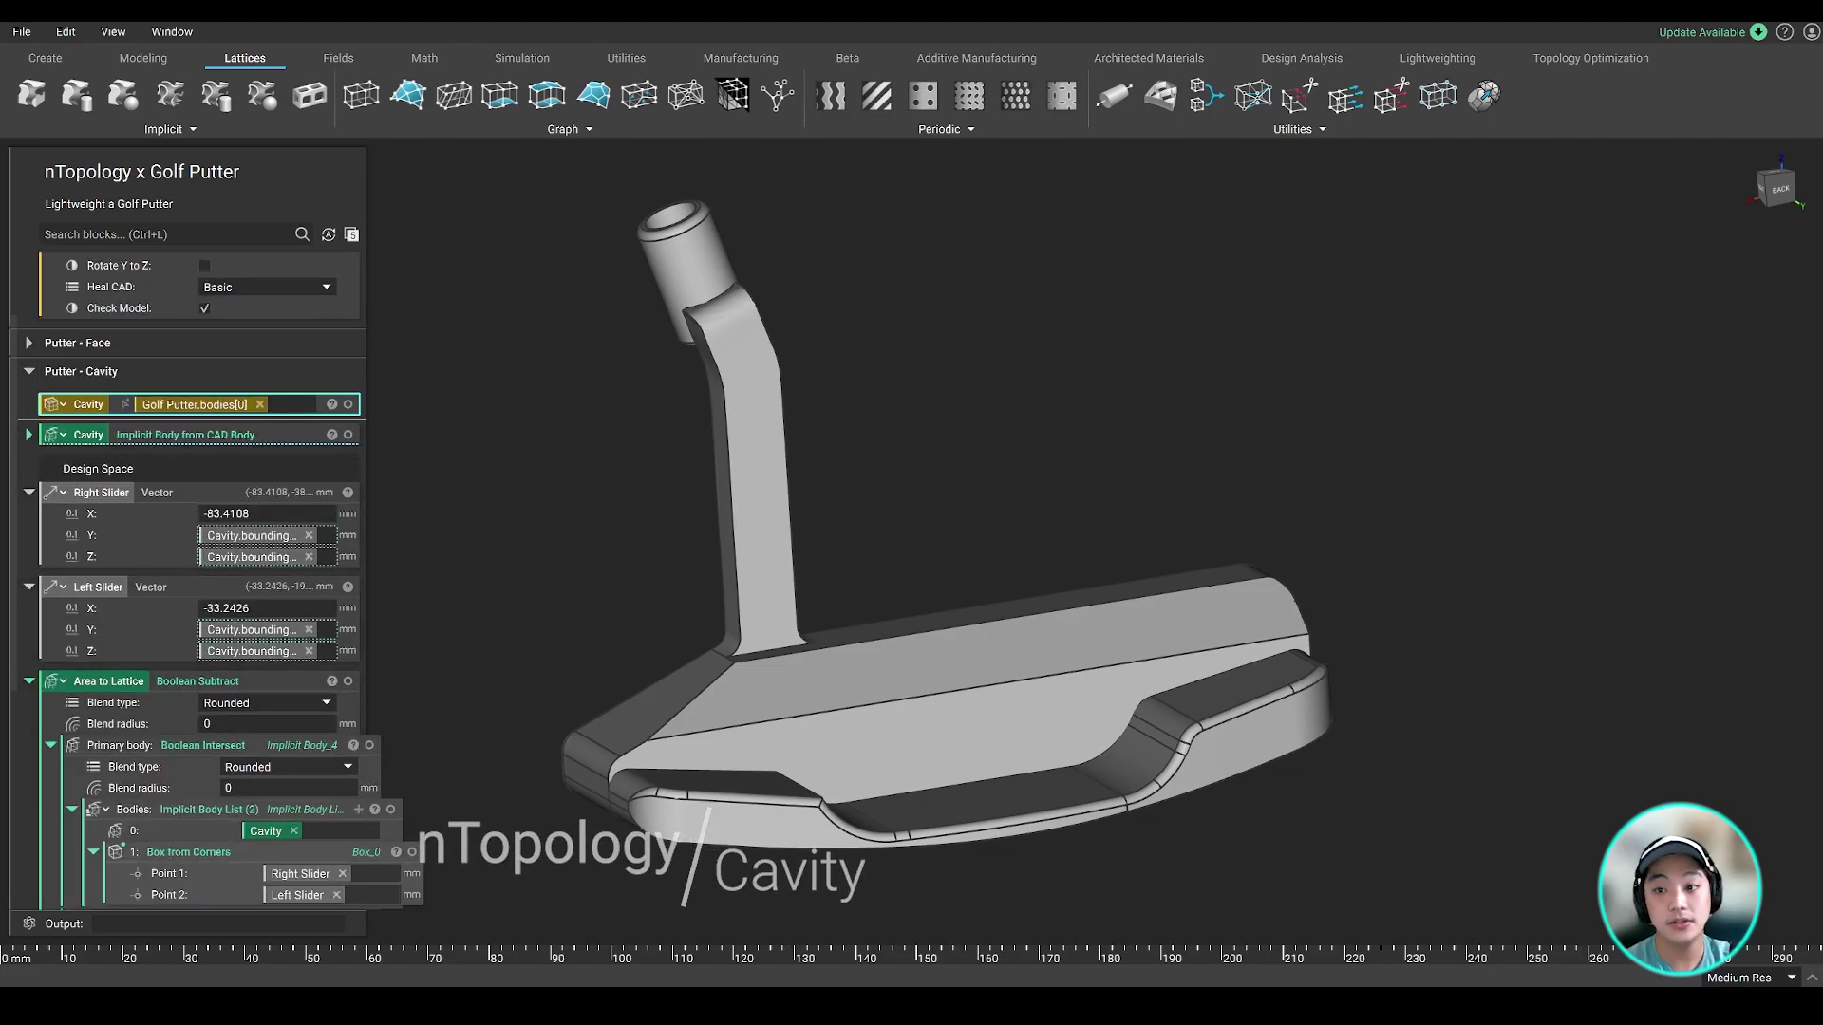
scroll(190, 569, down, 1)
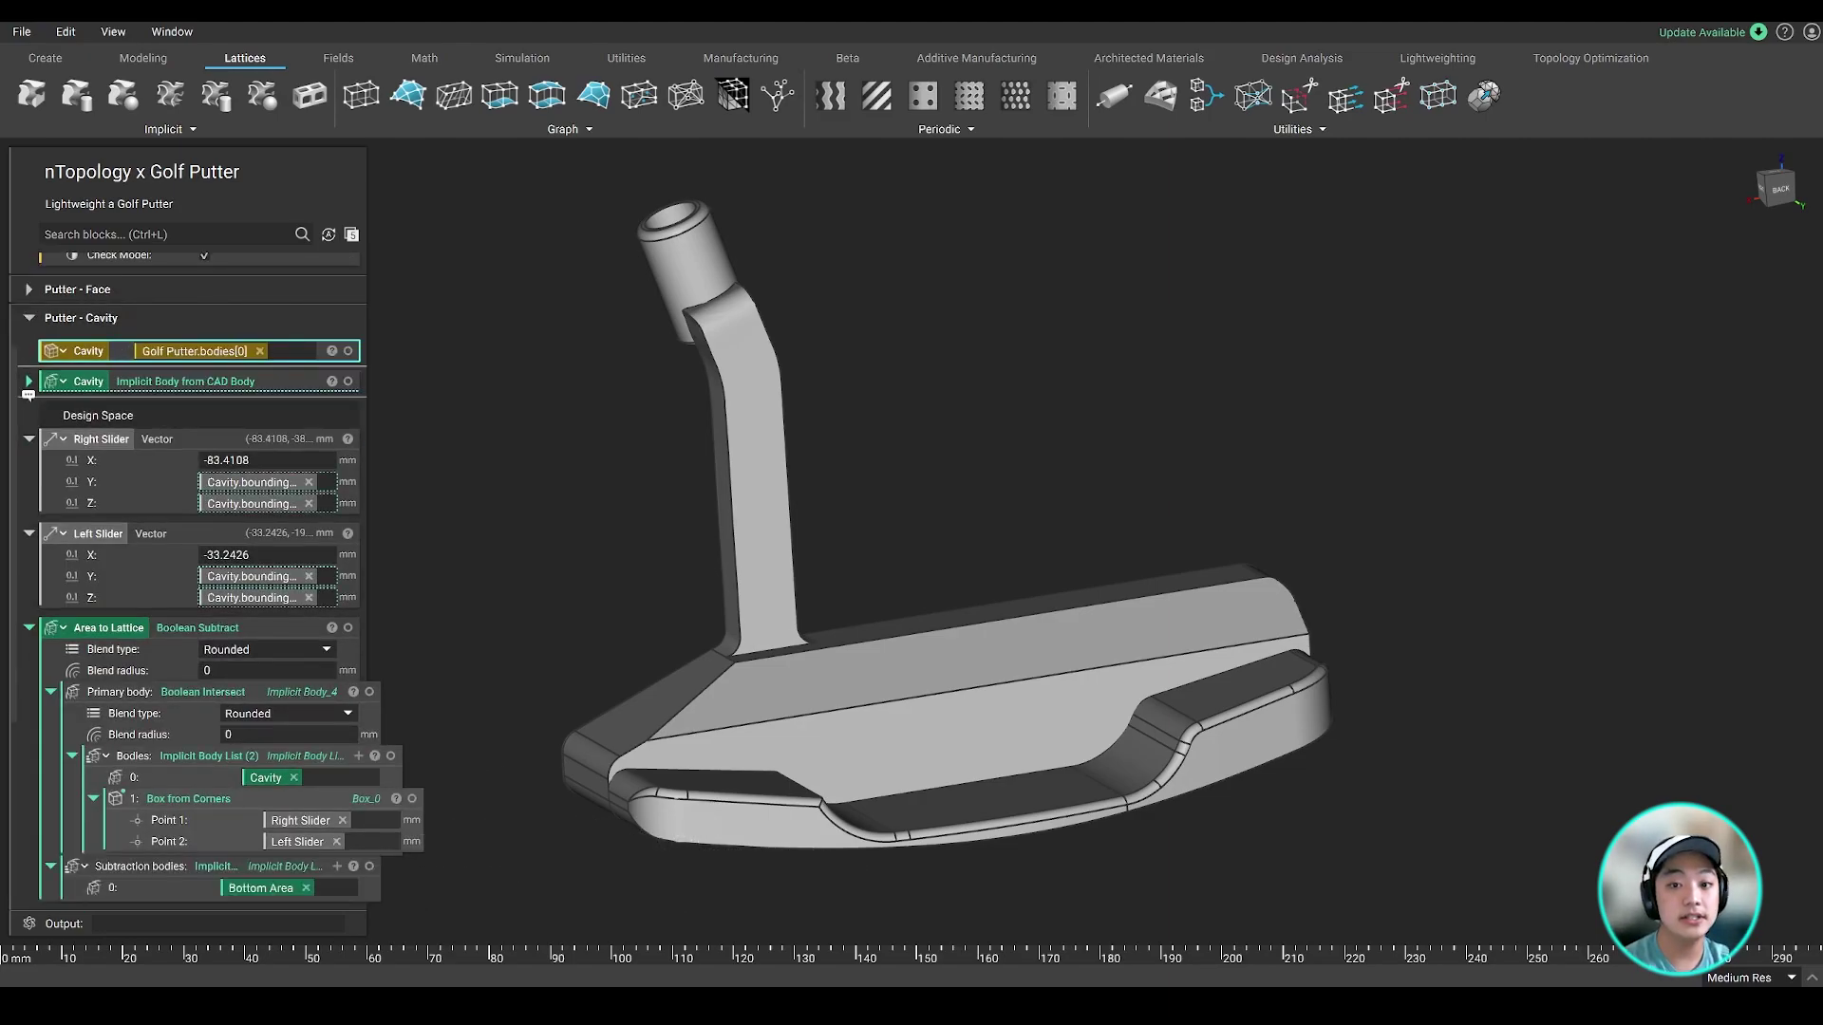
click(348, 351)
click(190, 381)
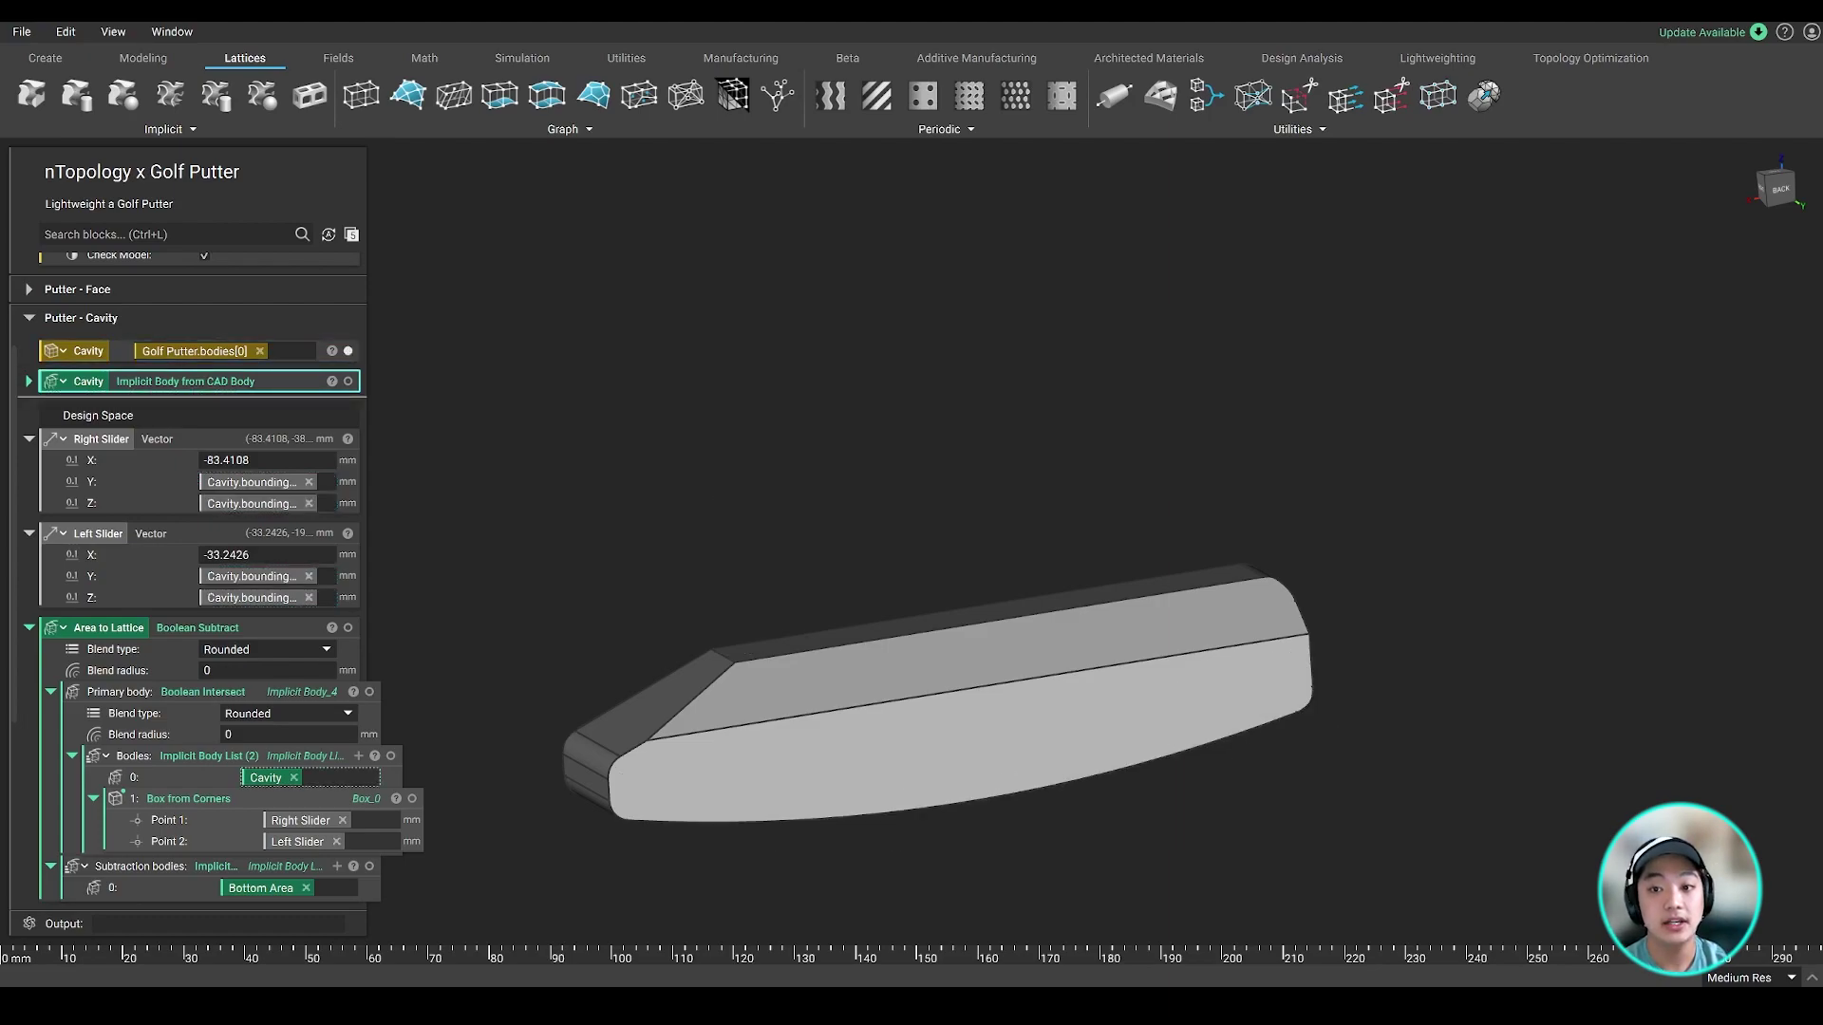
click(347, 381)
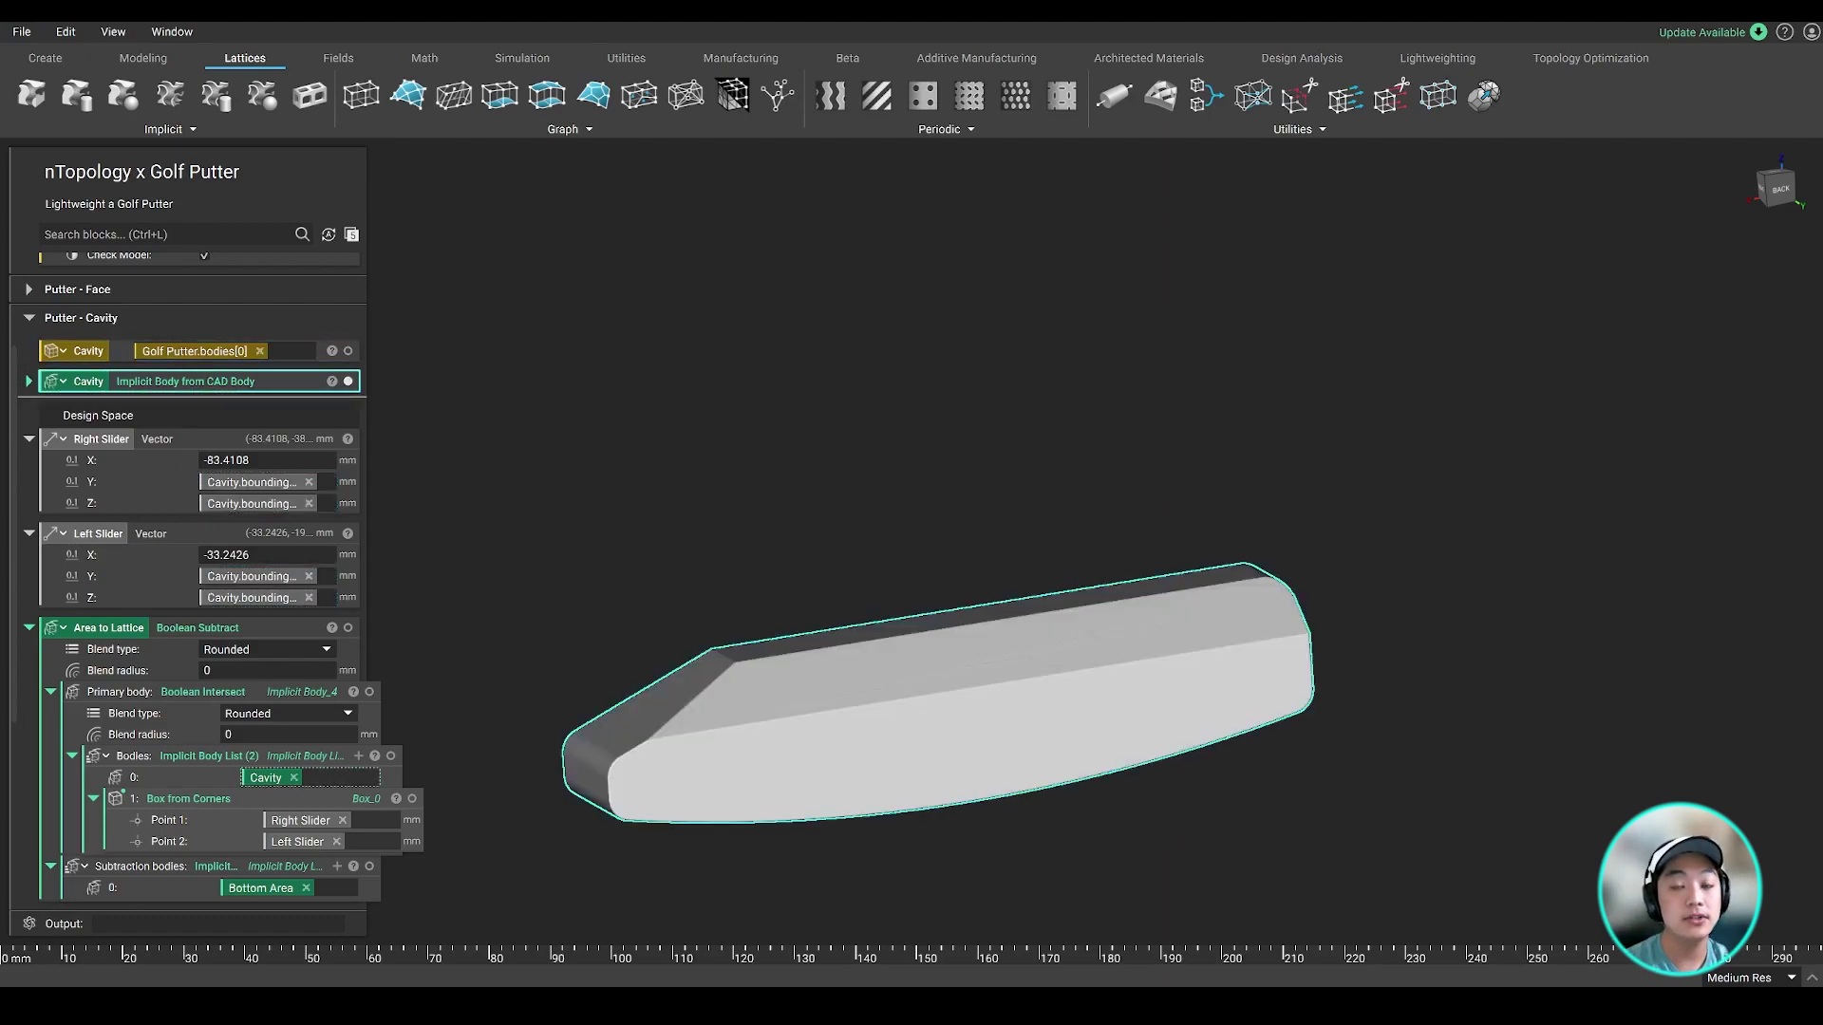
key(Escape)
key(f)
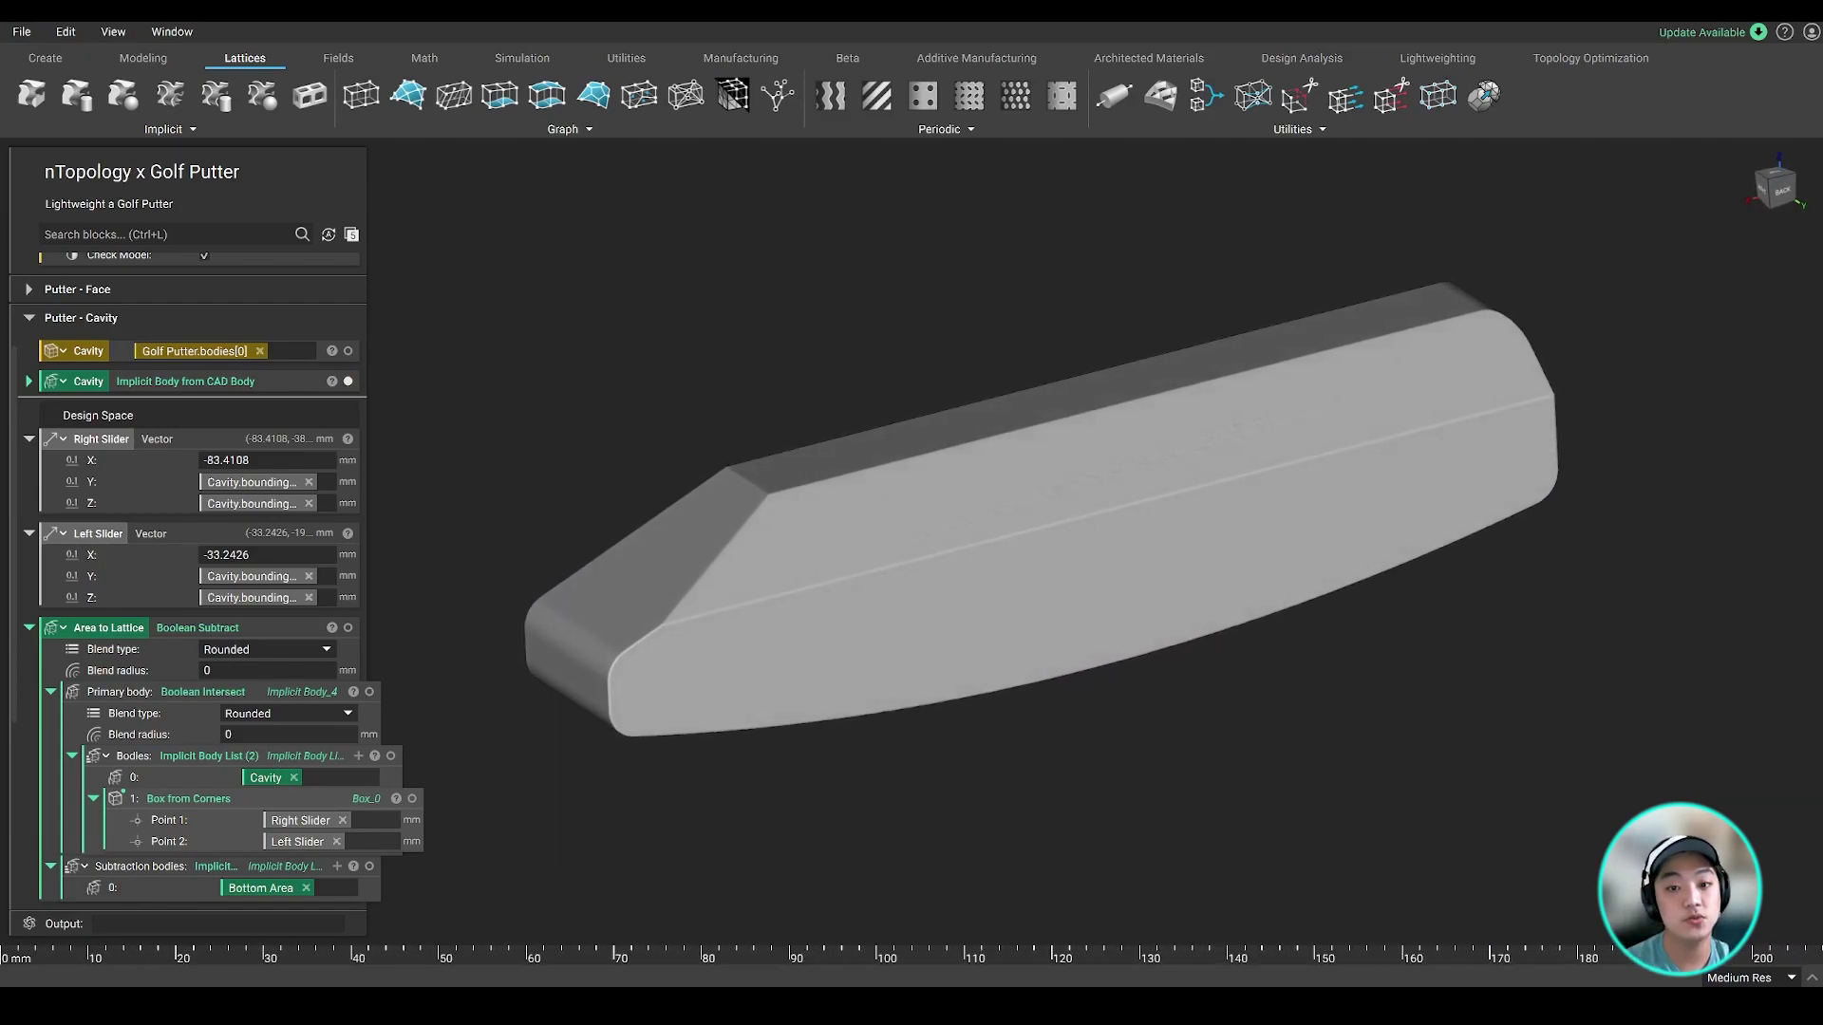
Show the Area to Lattice box and resize it, setting Right Slider X to -86.3335.
scroll(190, 579, down, 1)
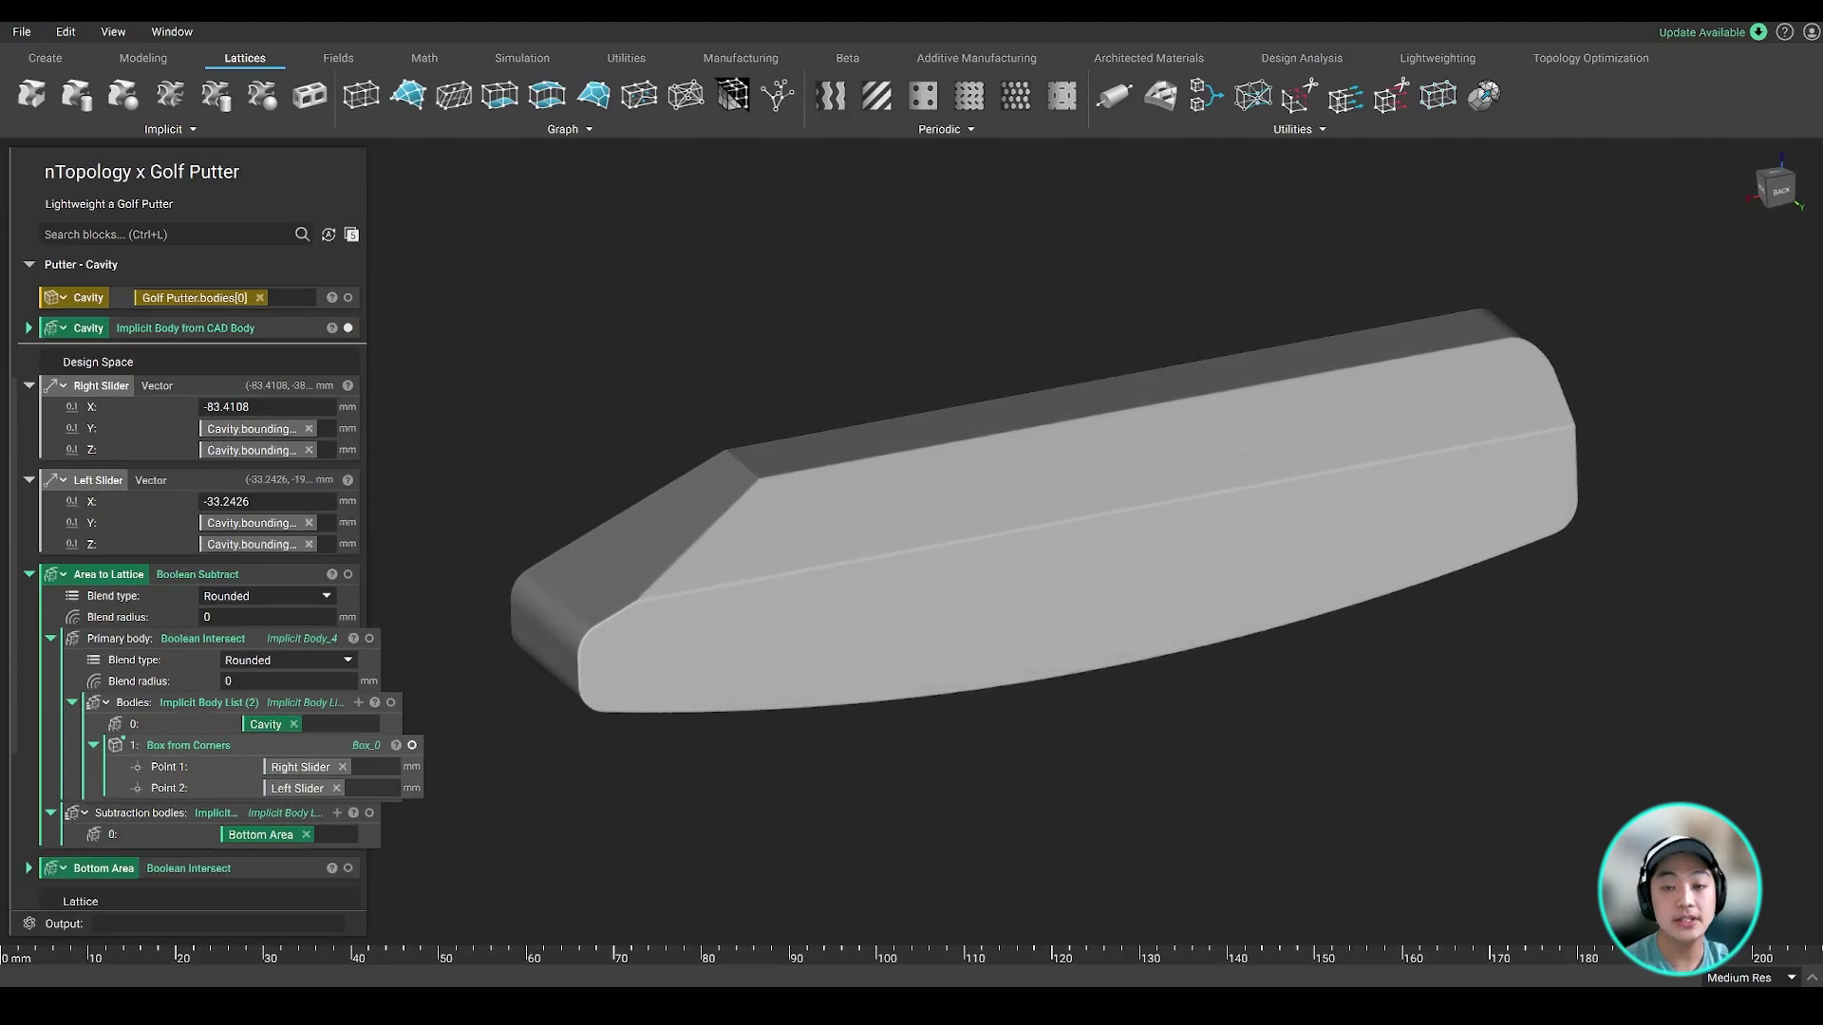
click(412, 745)
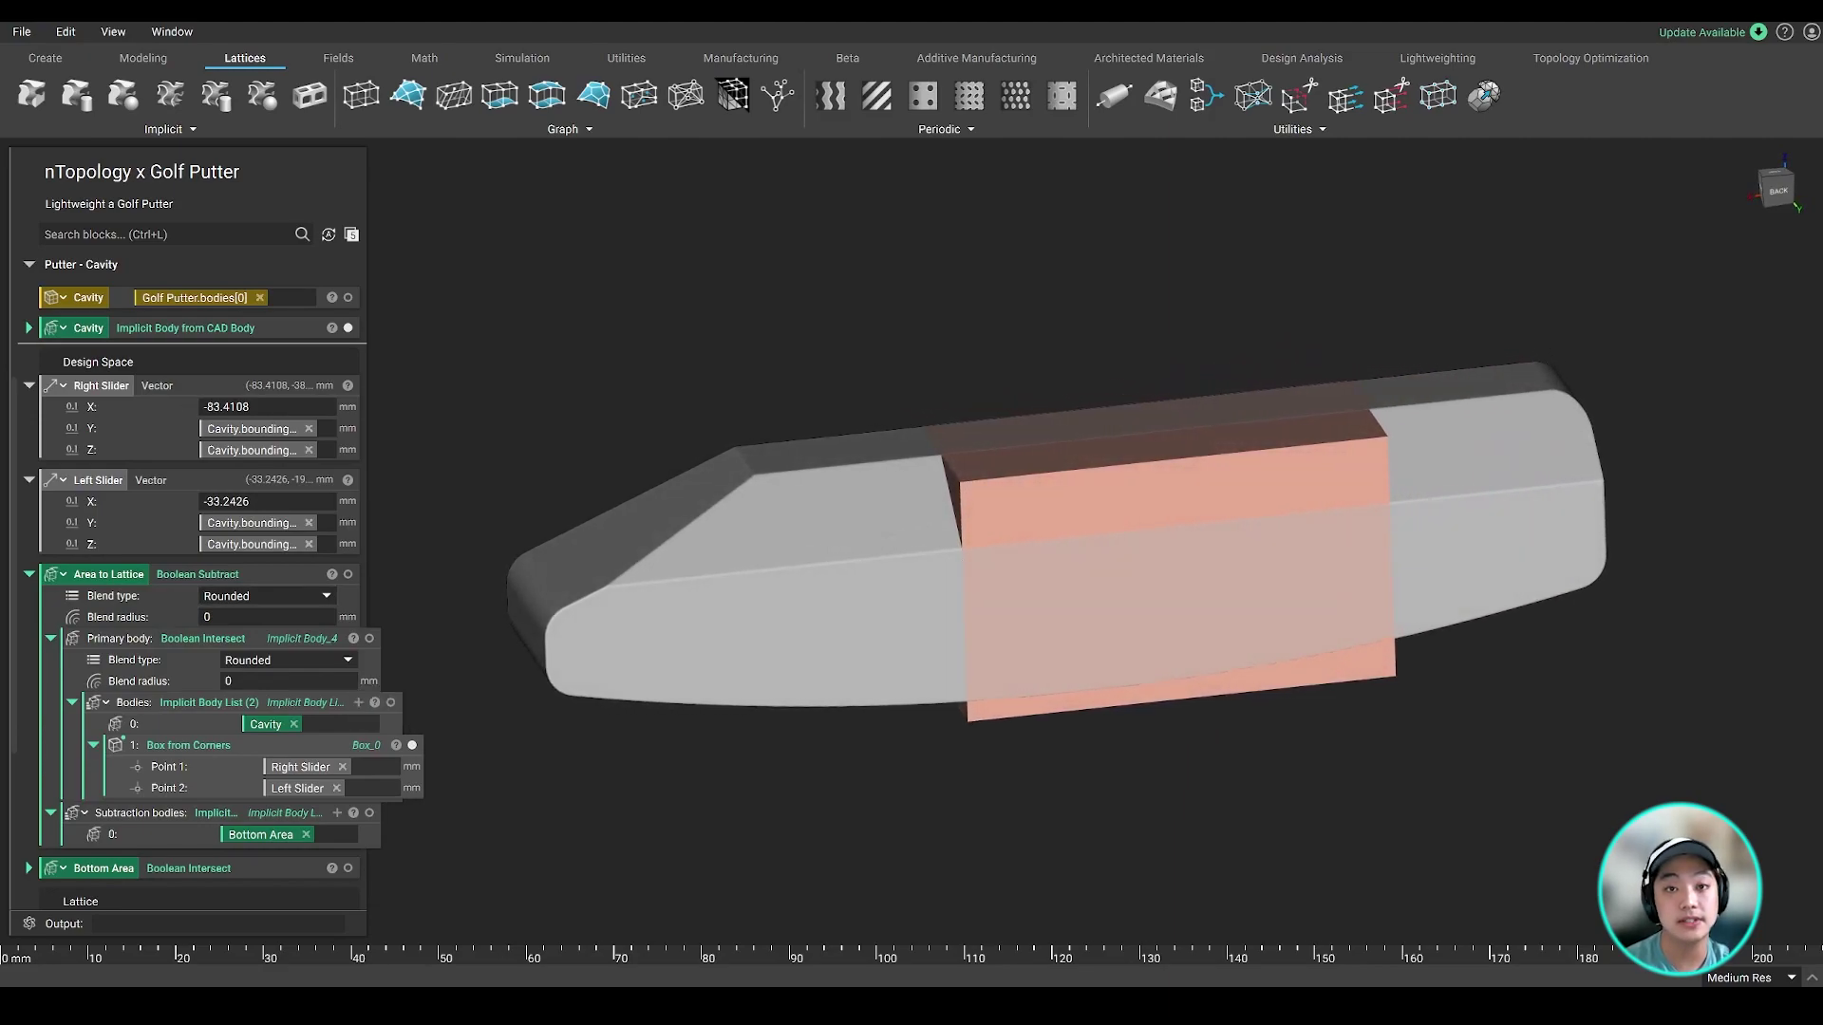
click(349, 574)
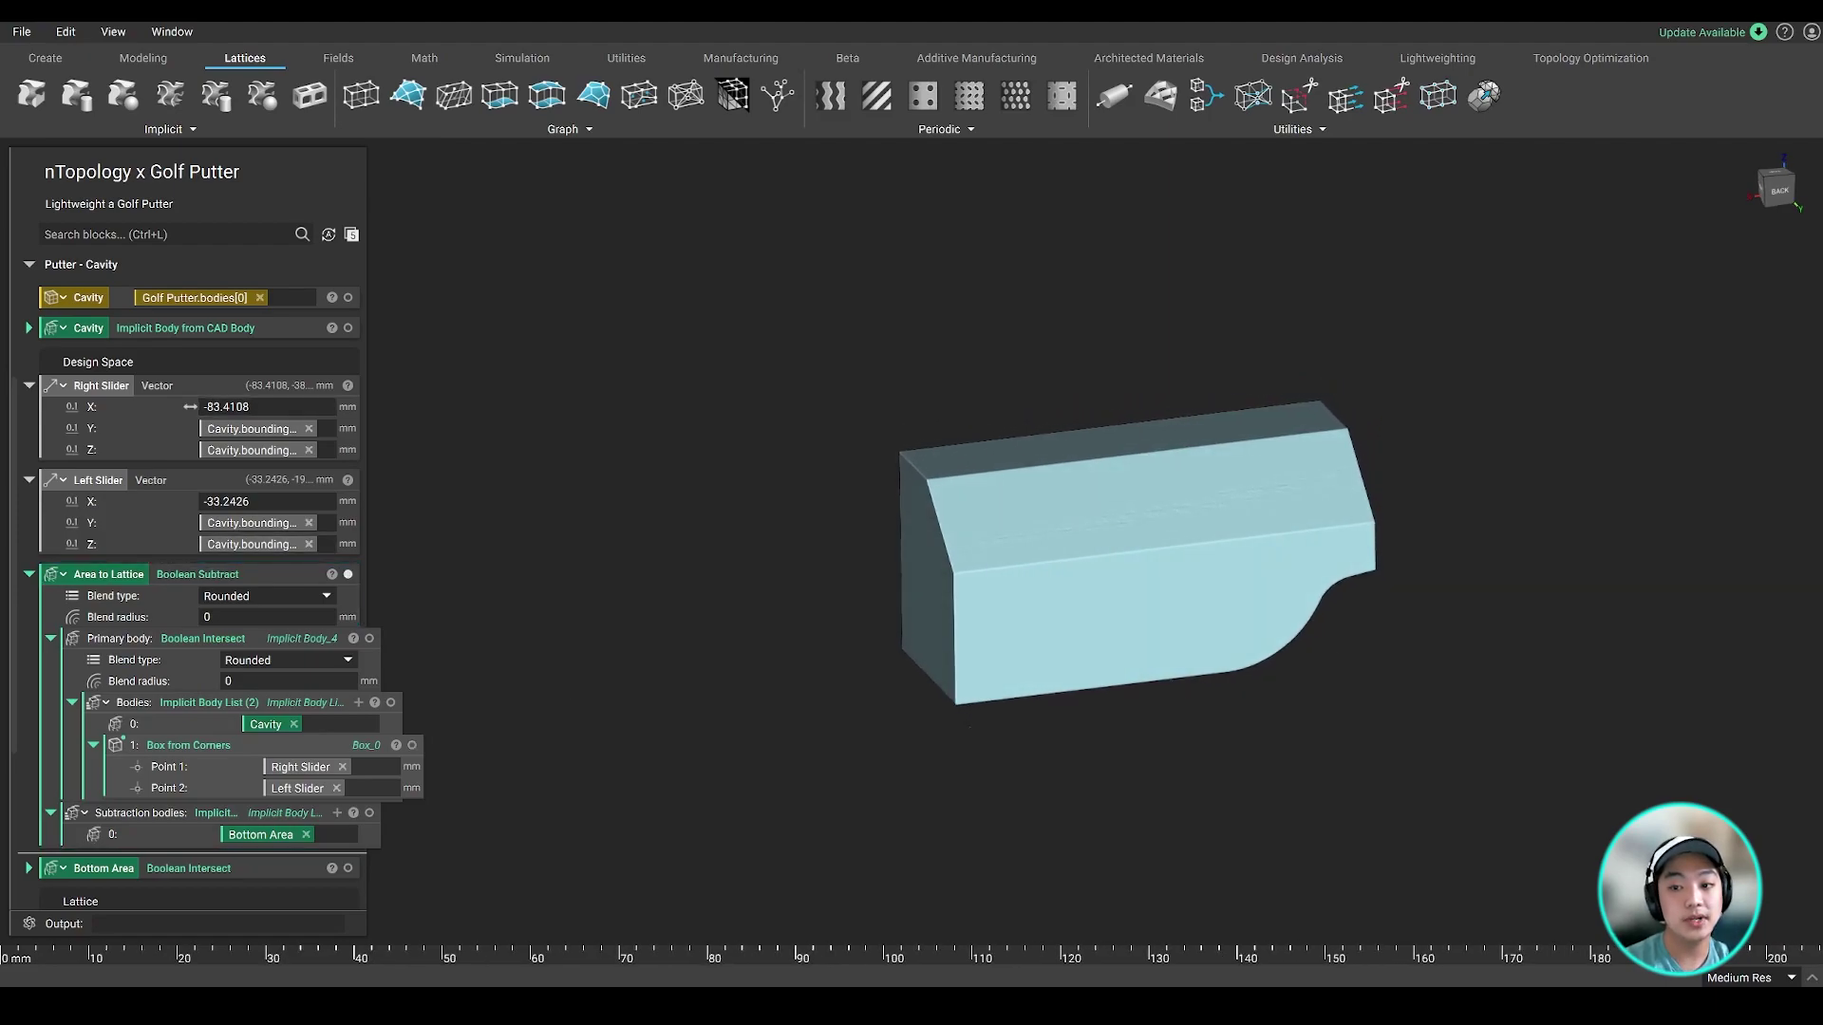
click(95, 480)
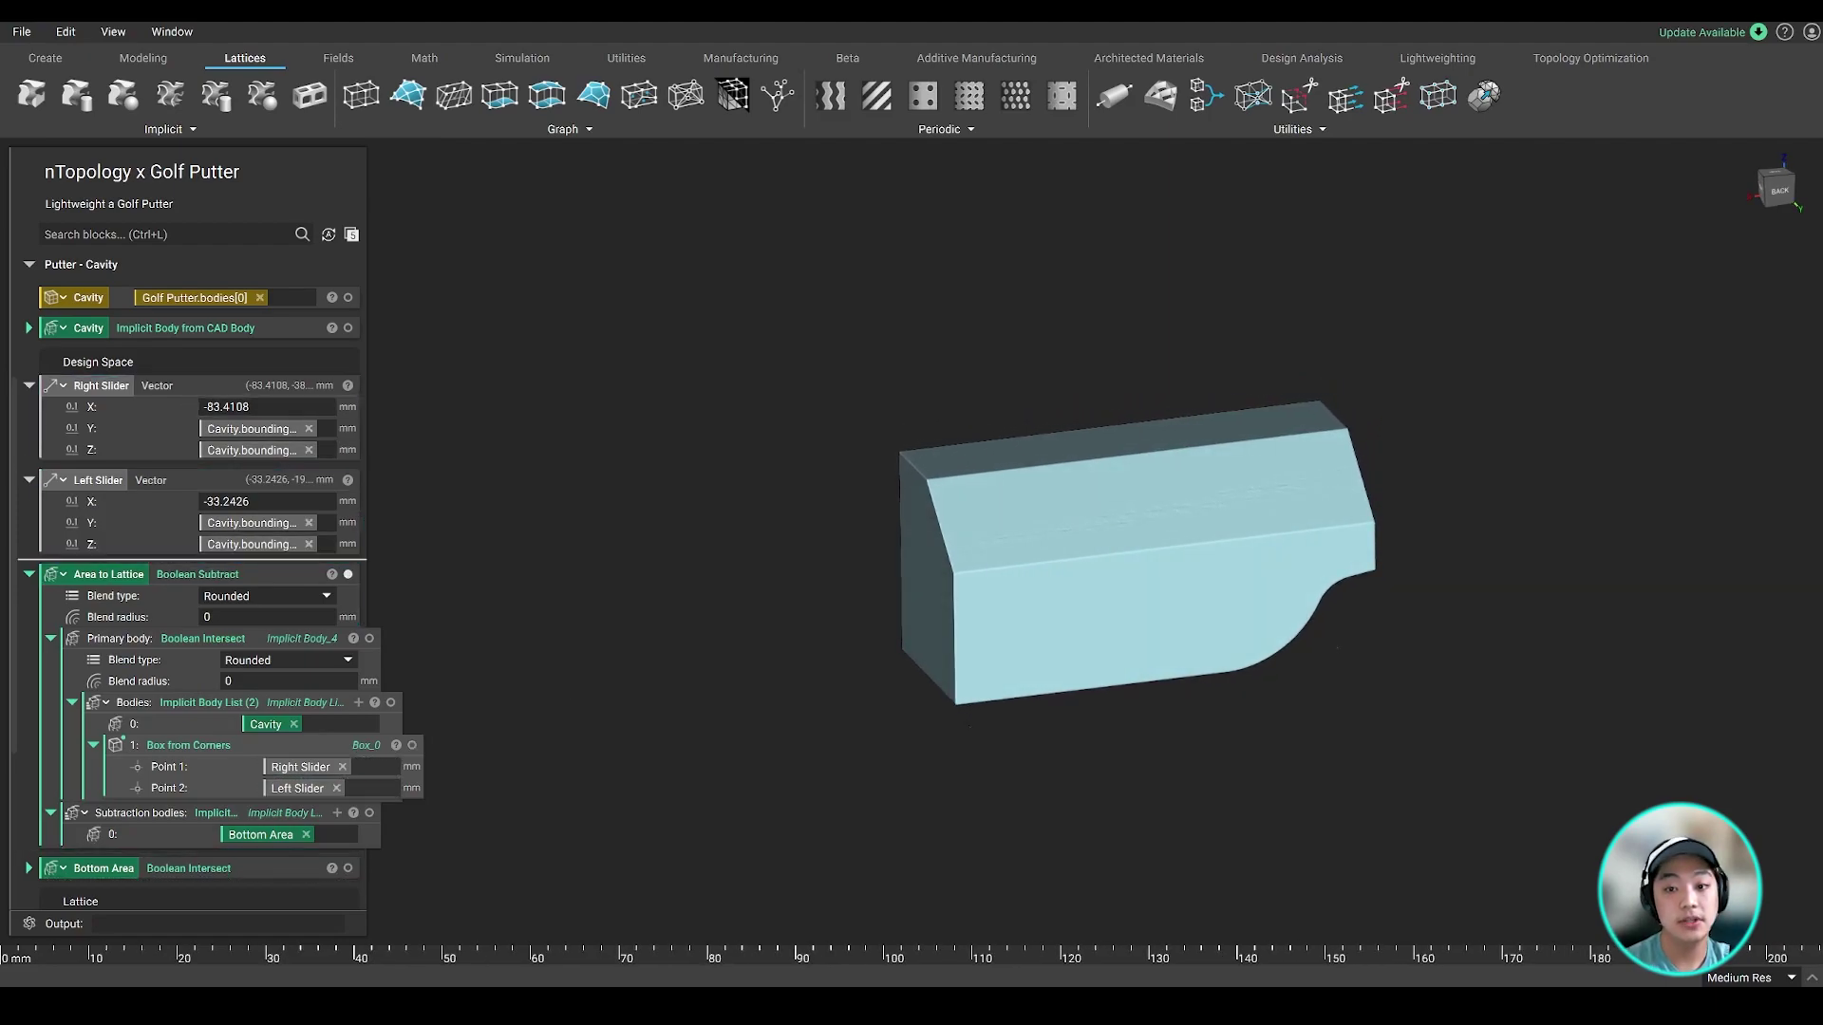
drag(190, 407, 210, 406)
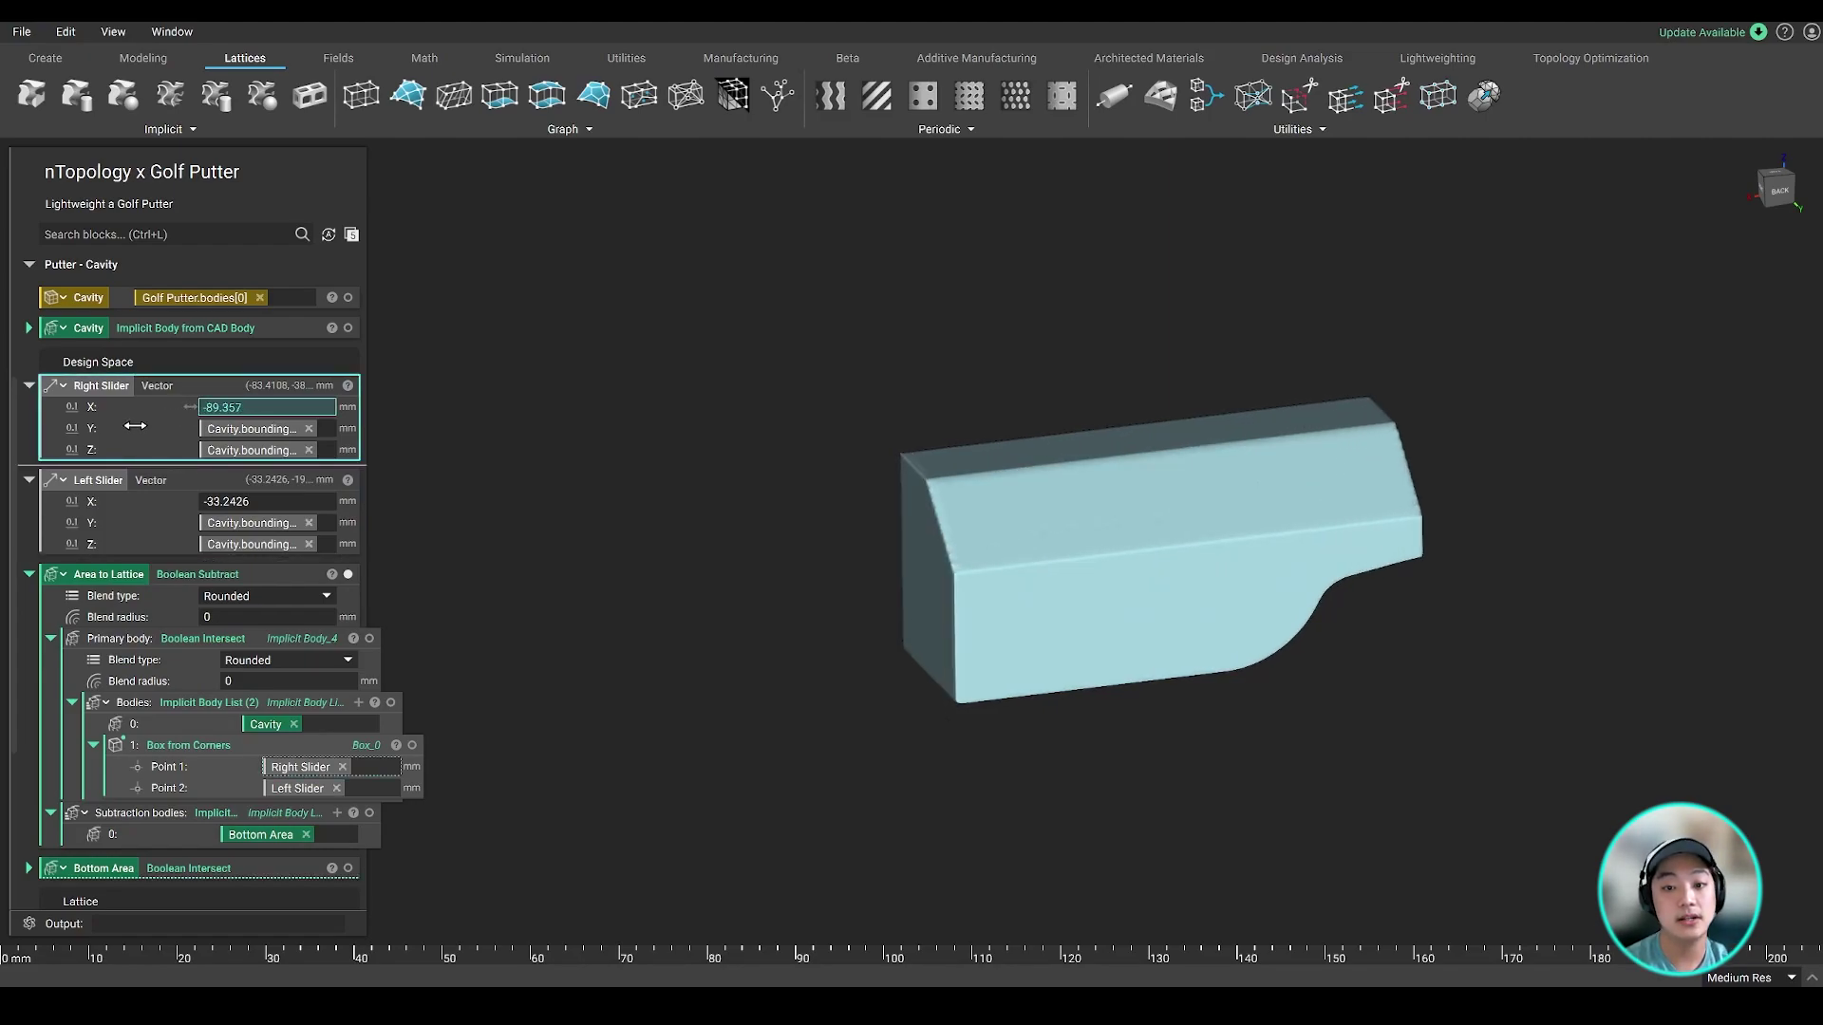
drag(108, 429, 169, 427)
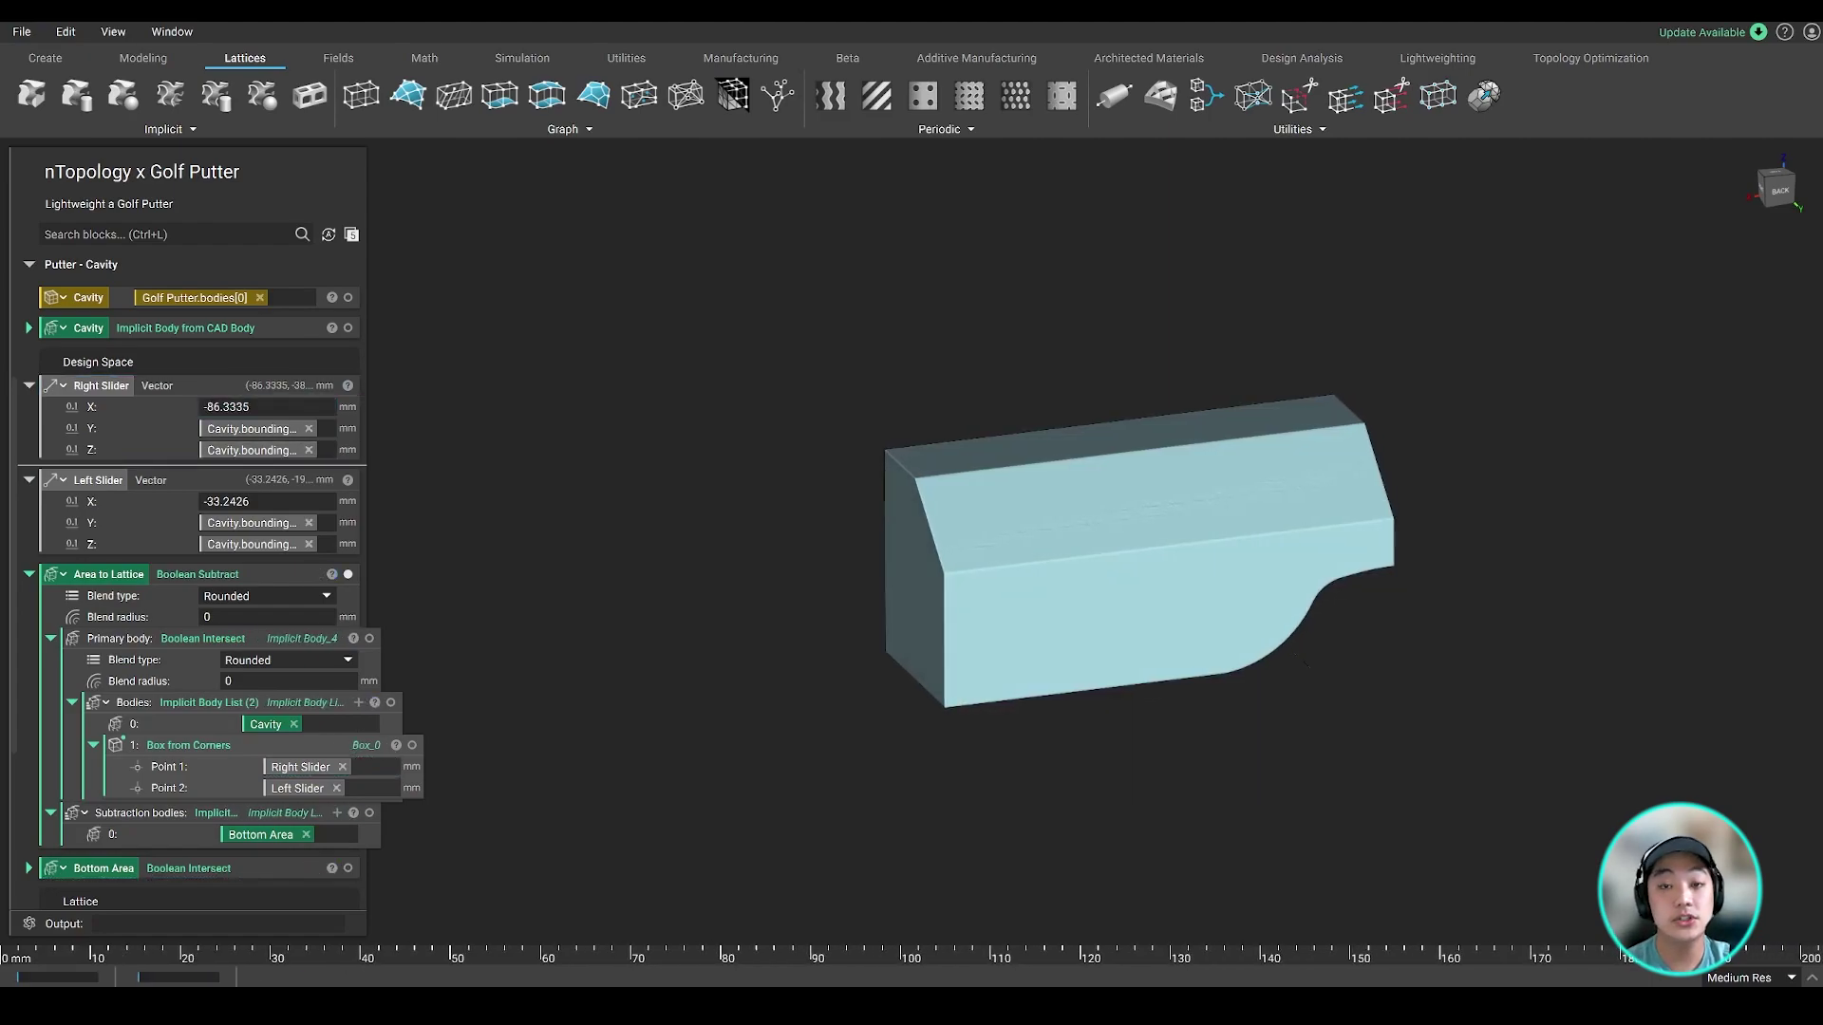
drag(190, 501, 242, 501)
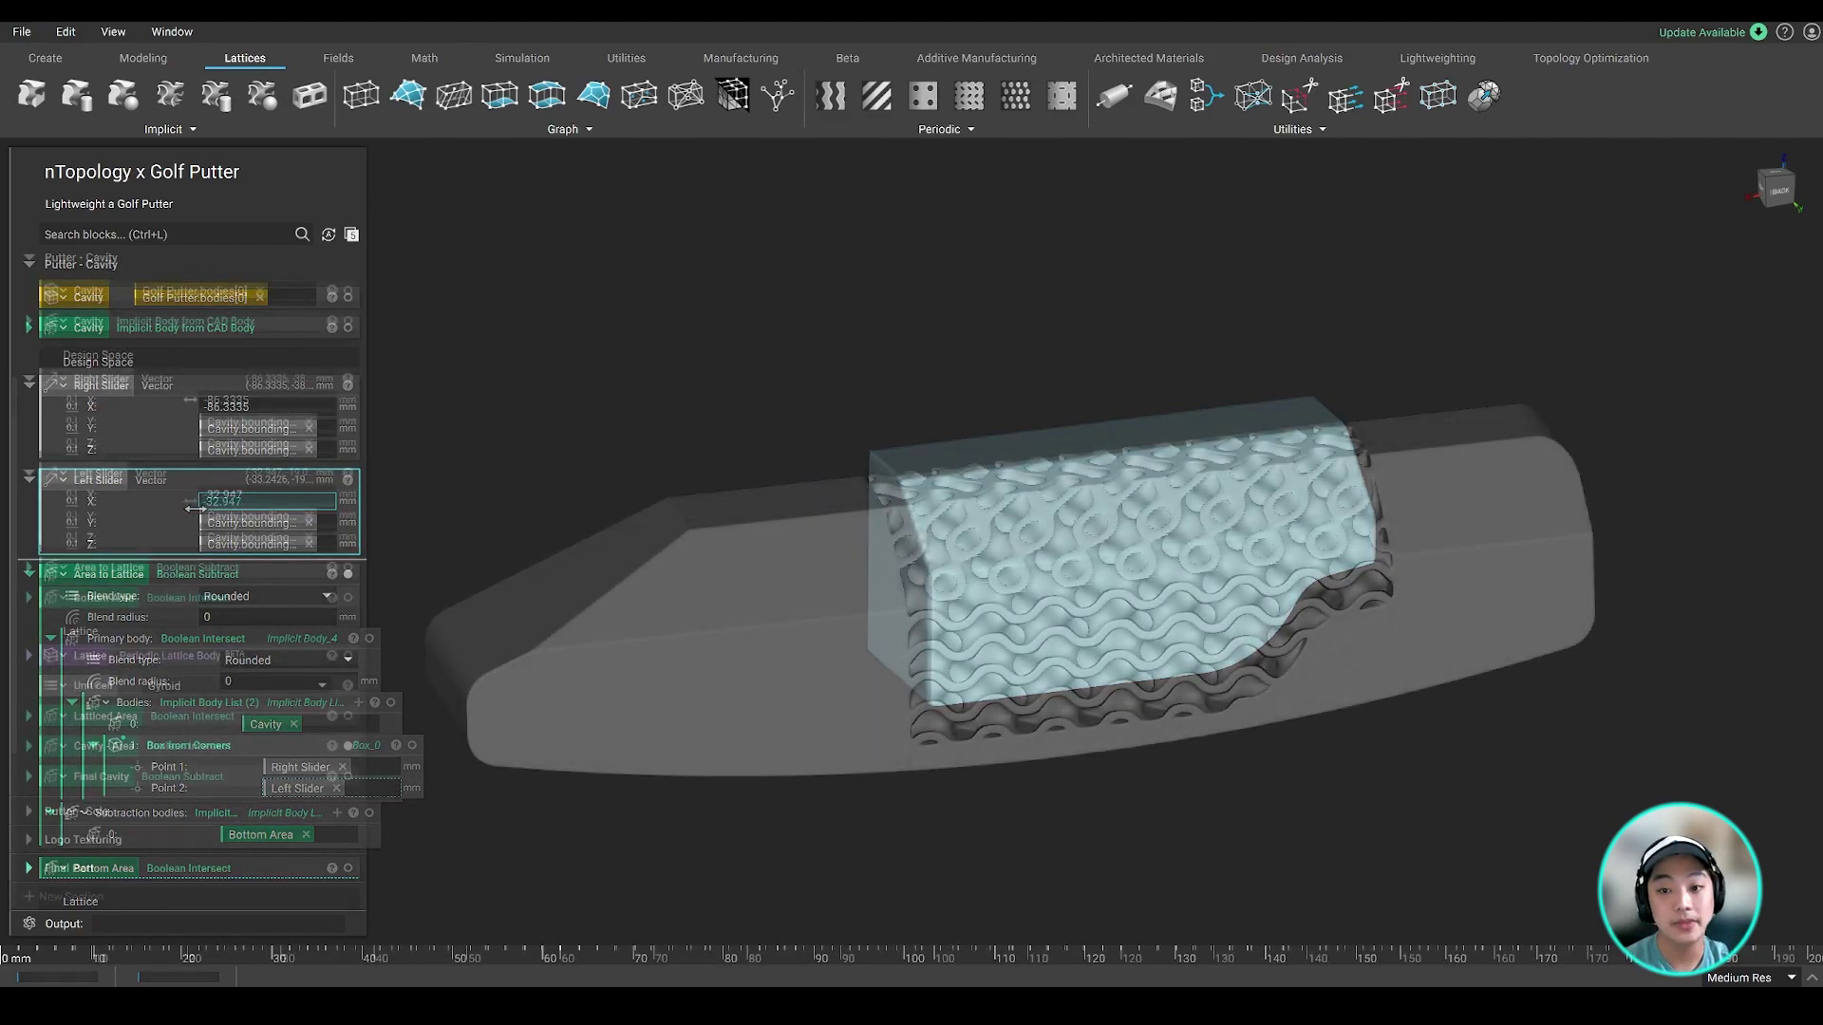
Narrow the region via Left Slider X, review Gyroid unit cell options, then show Final Cavity.
drag(242, 406, 304, 417)
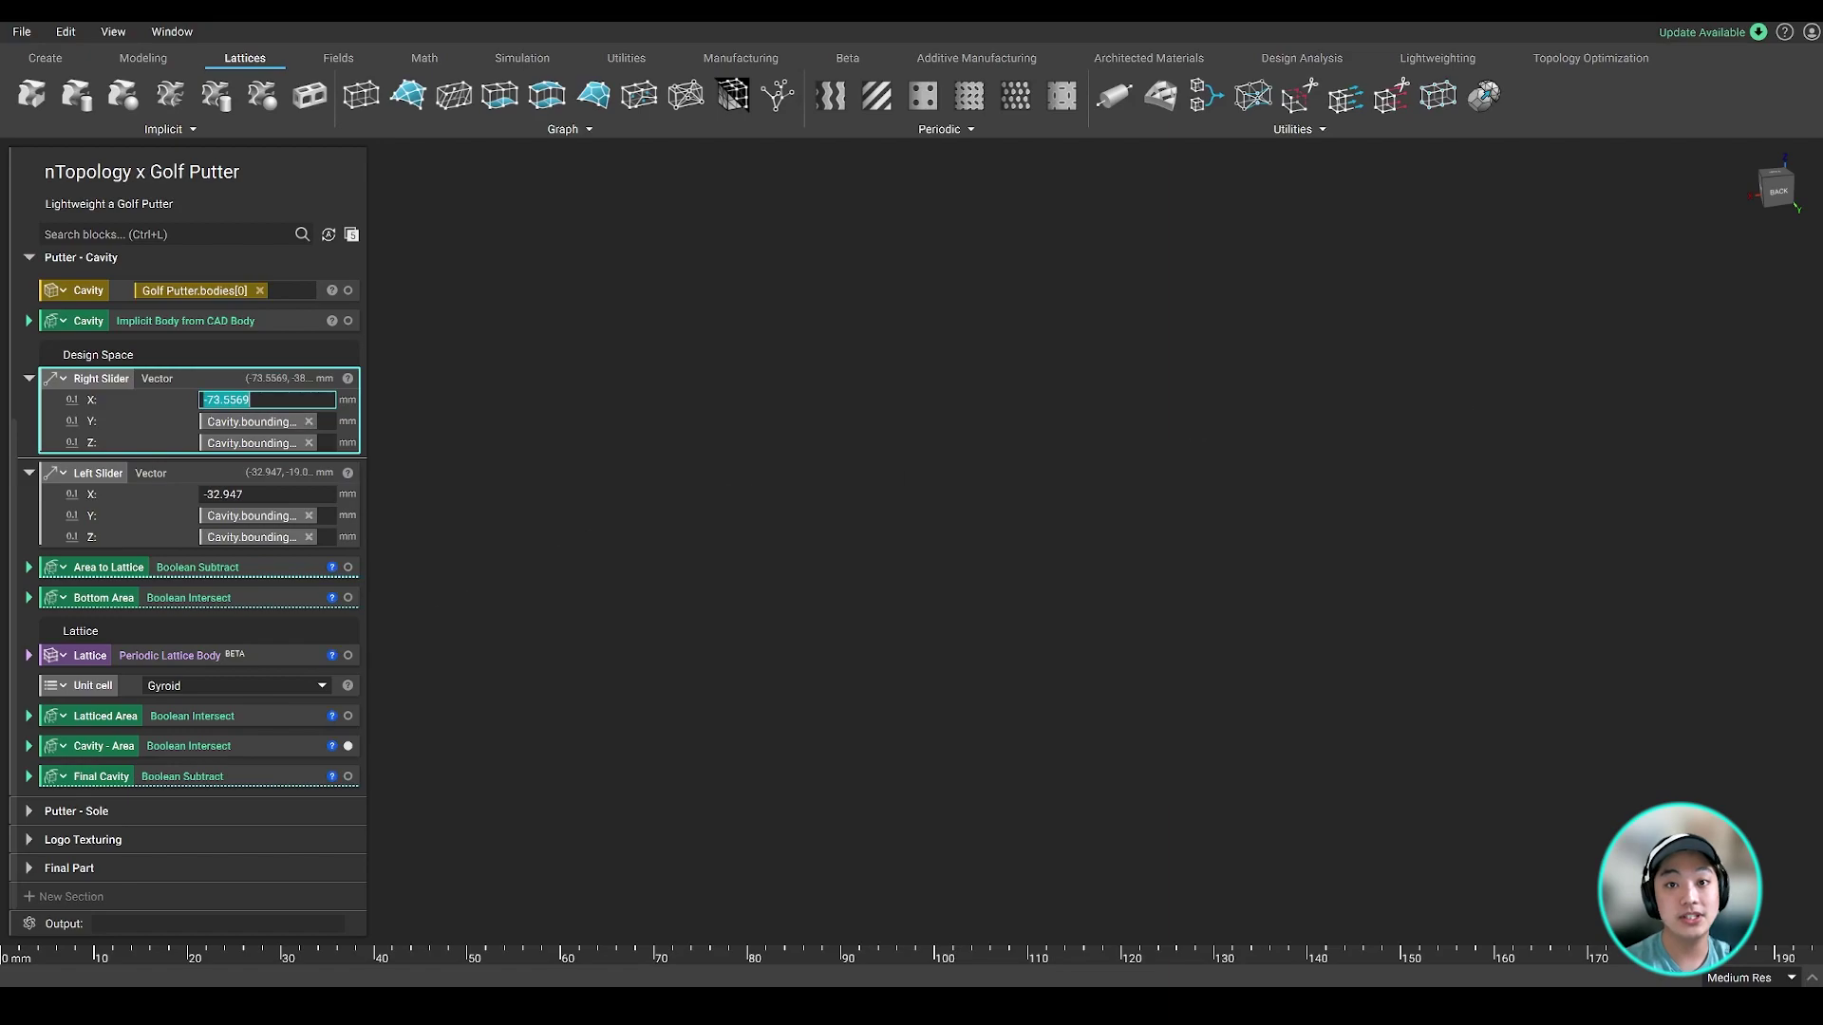
drag(190, 494, 414, 472)
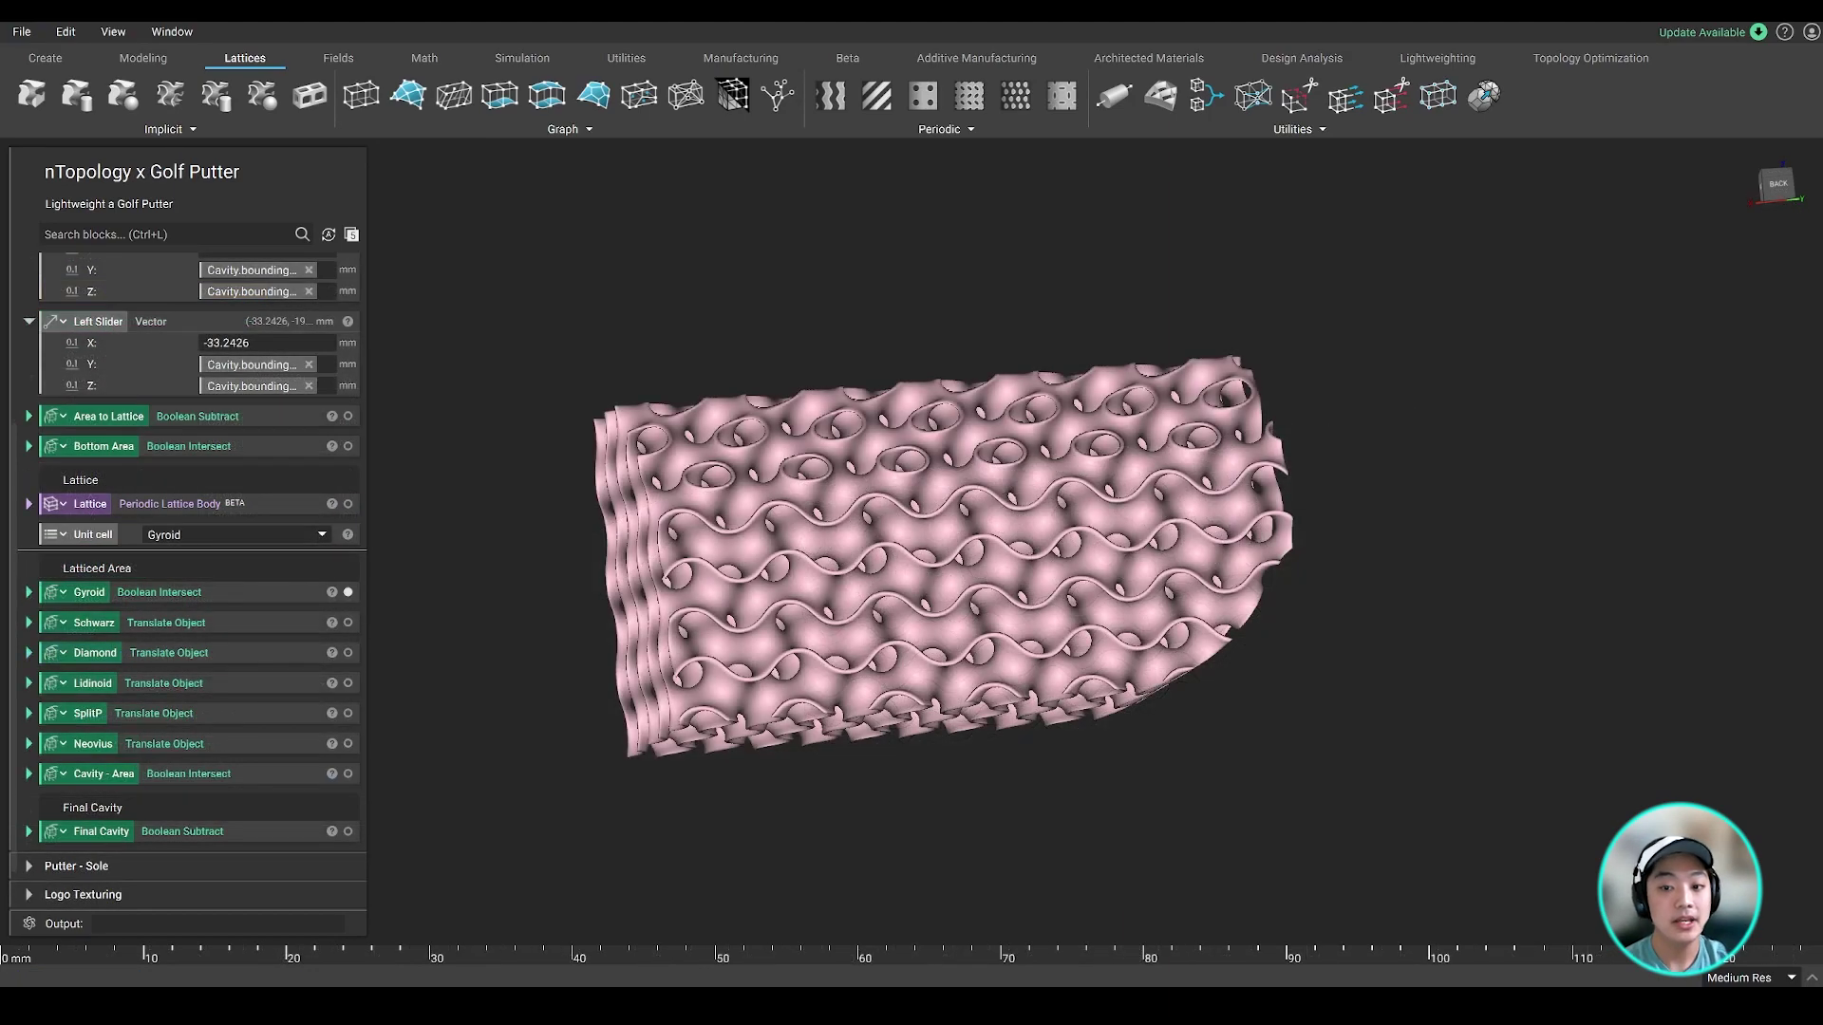
click(237, 535)
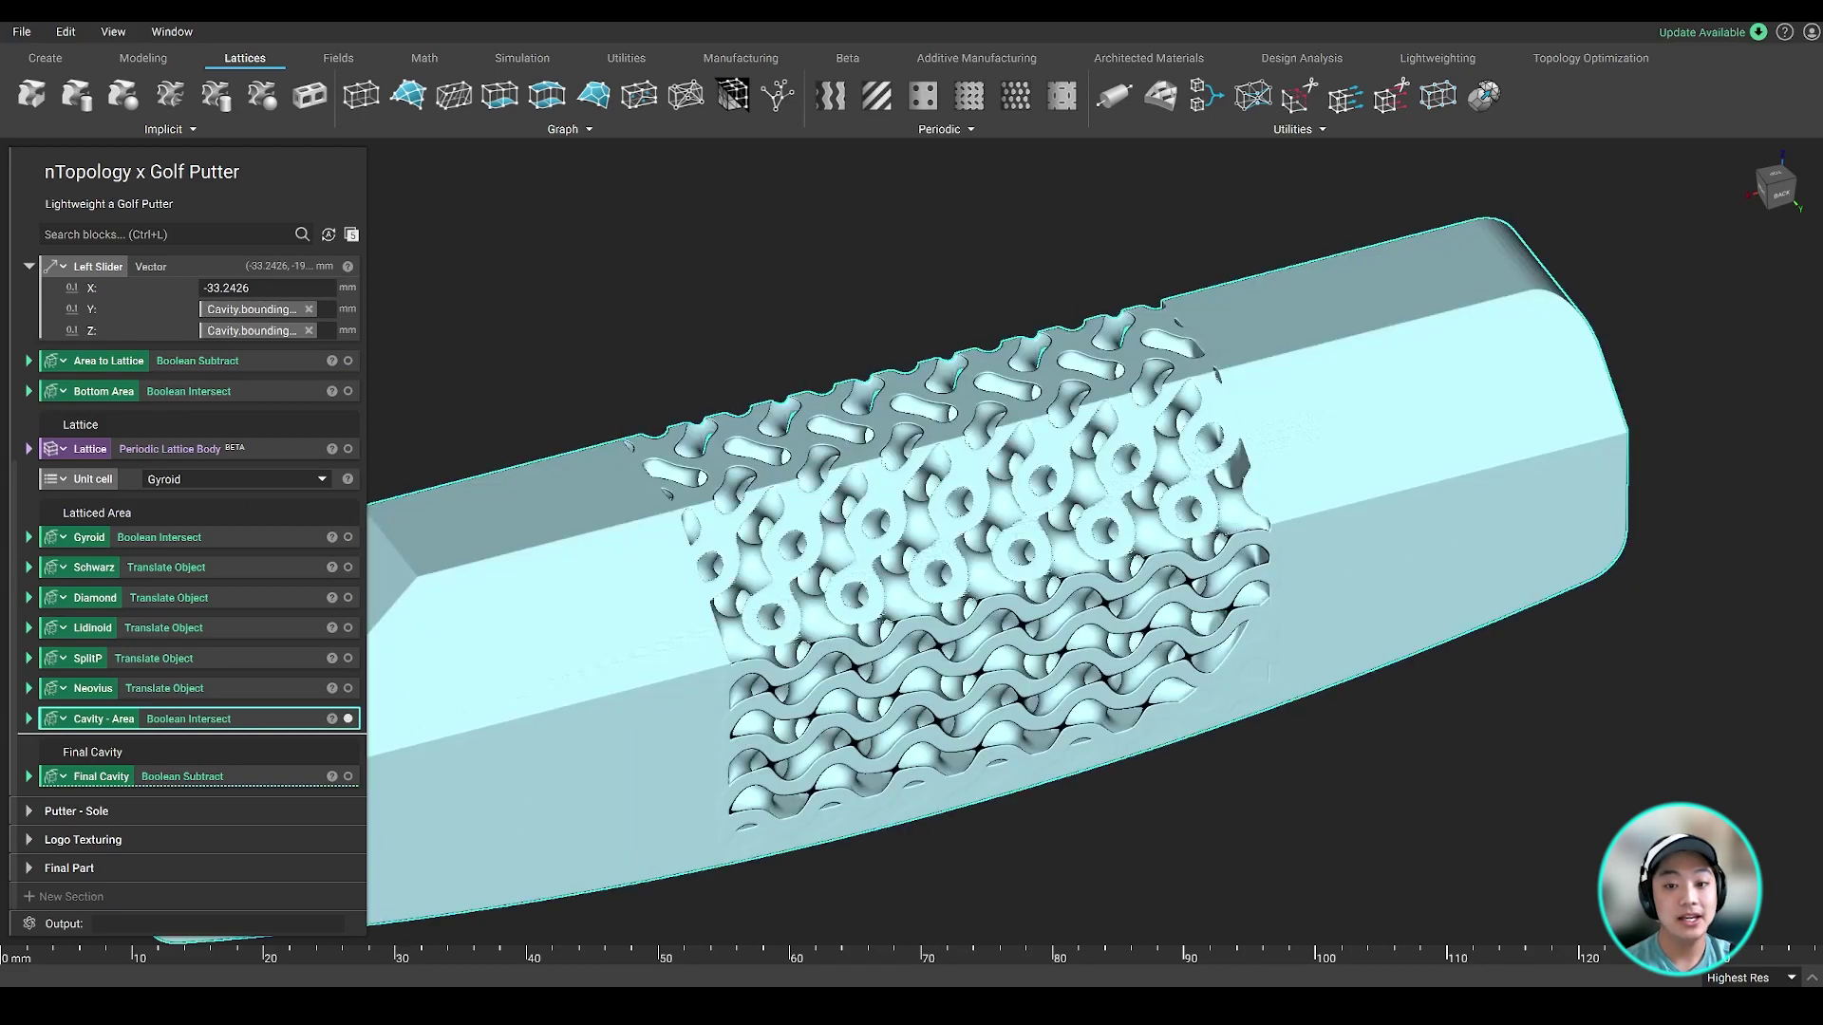
click(101, 776)
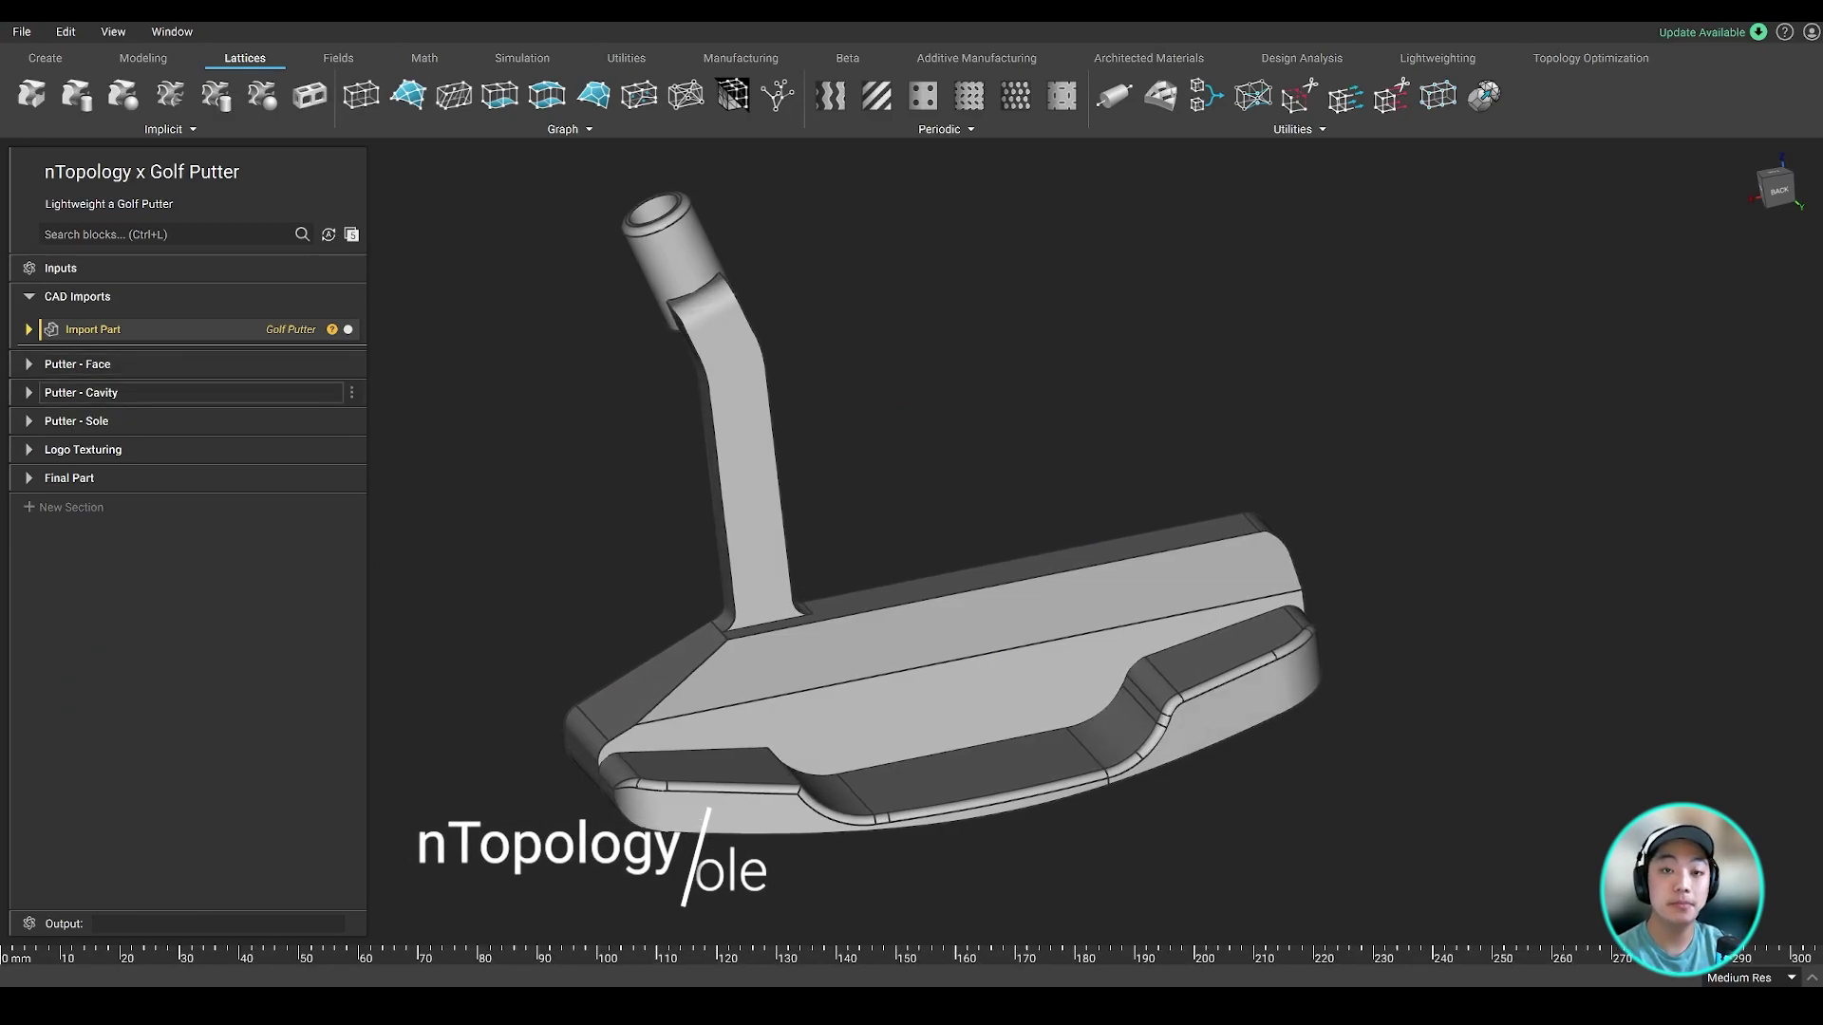
Show only the implicit Putter Sole and set Left/Right Sole Slider X to -14.6397 and -72.1858.
scroll(190, 570, down, 2)
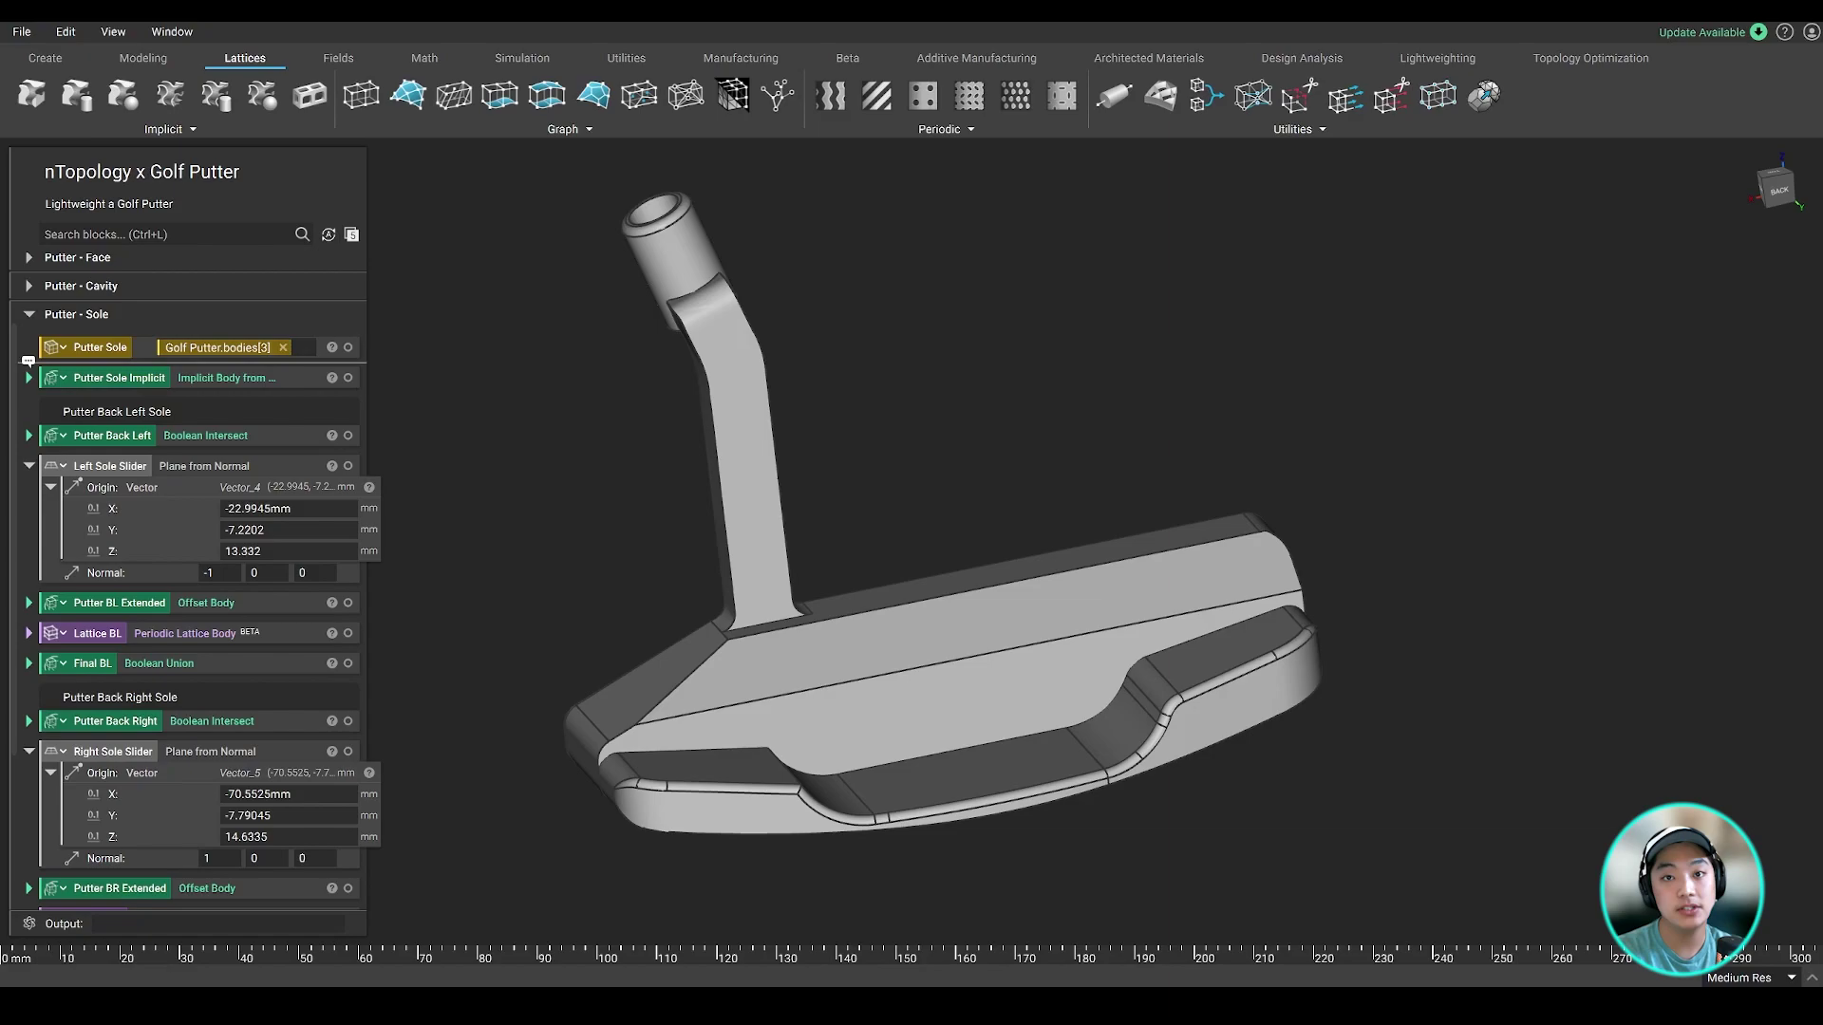
click(95, 348)
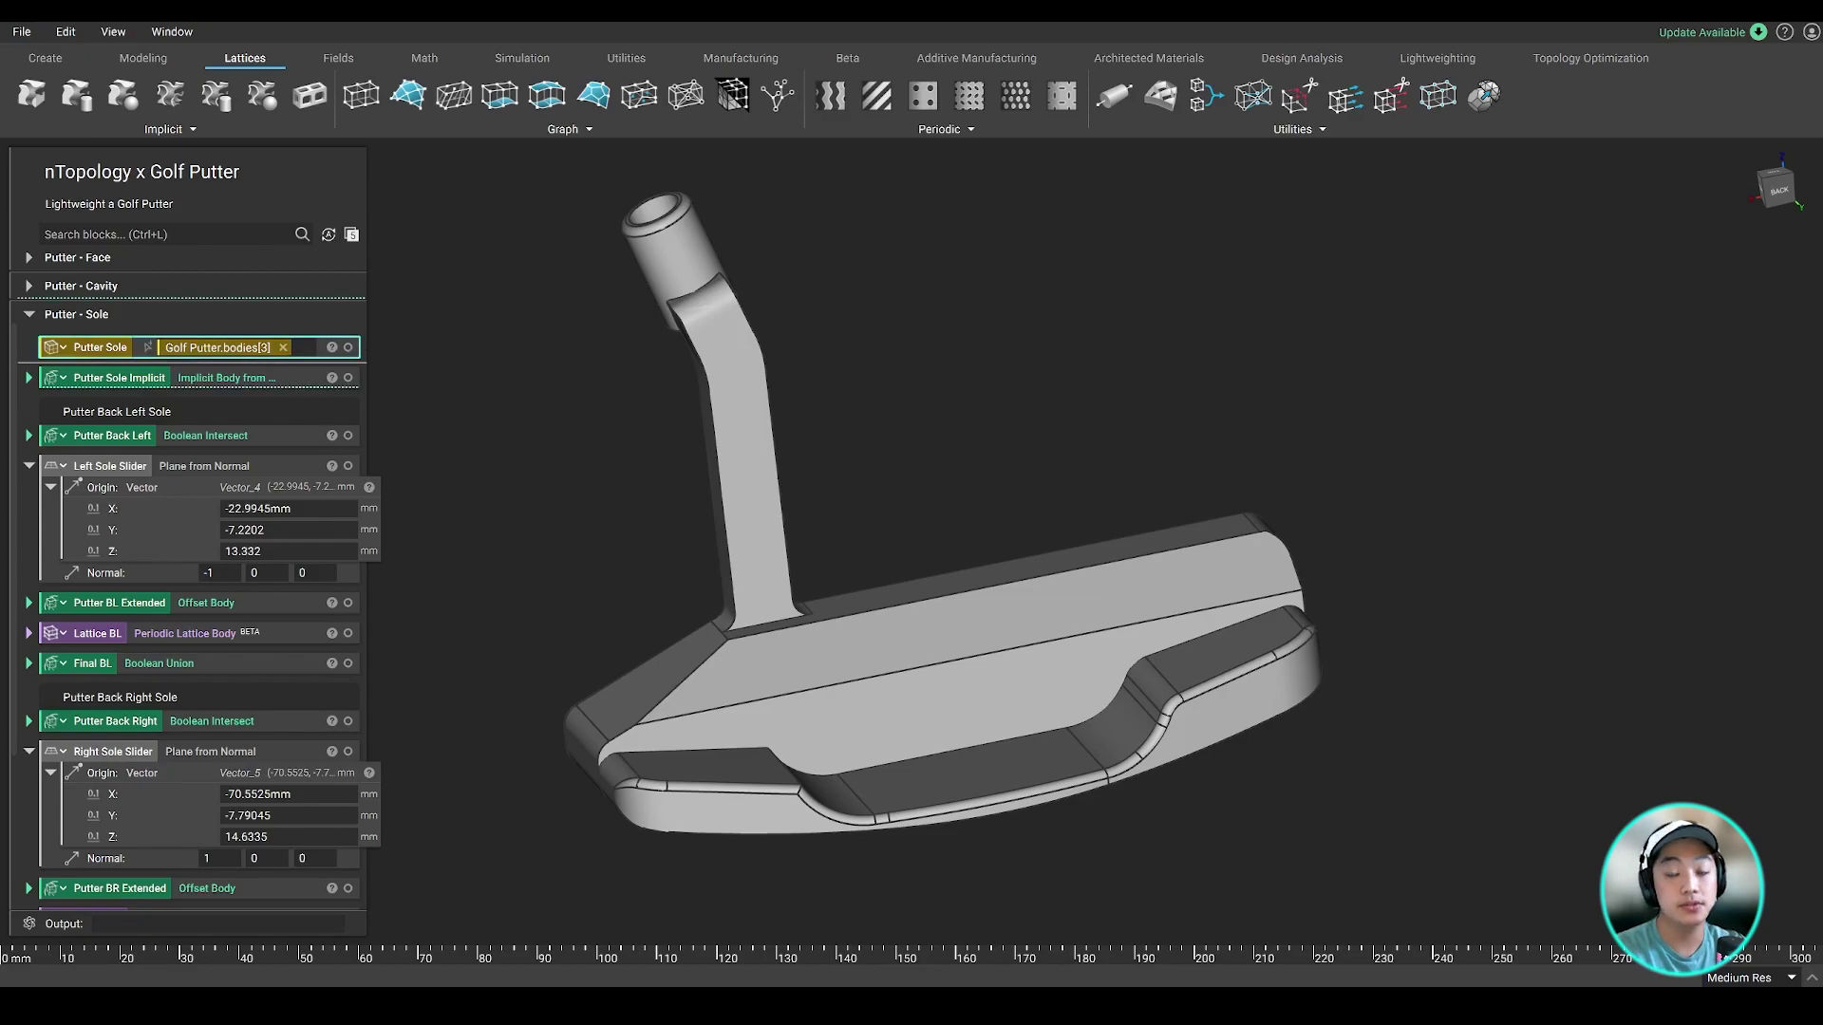
click(348, 377)
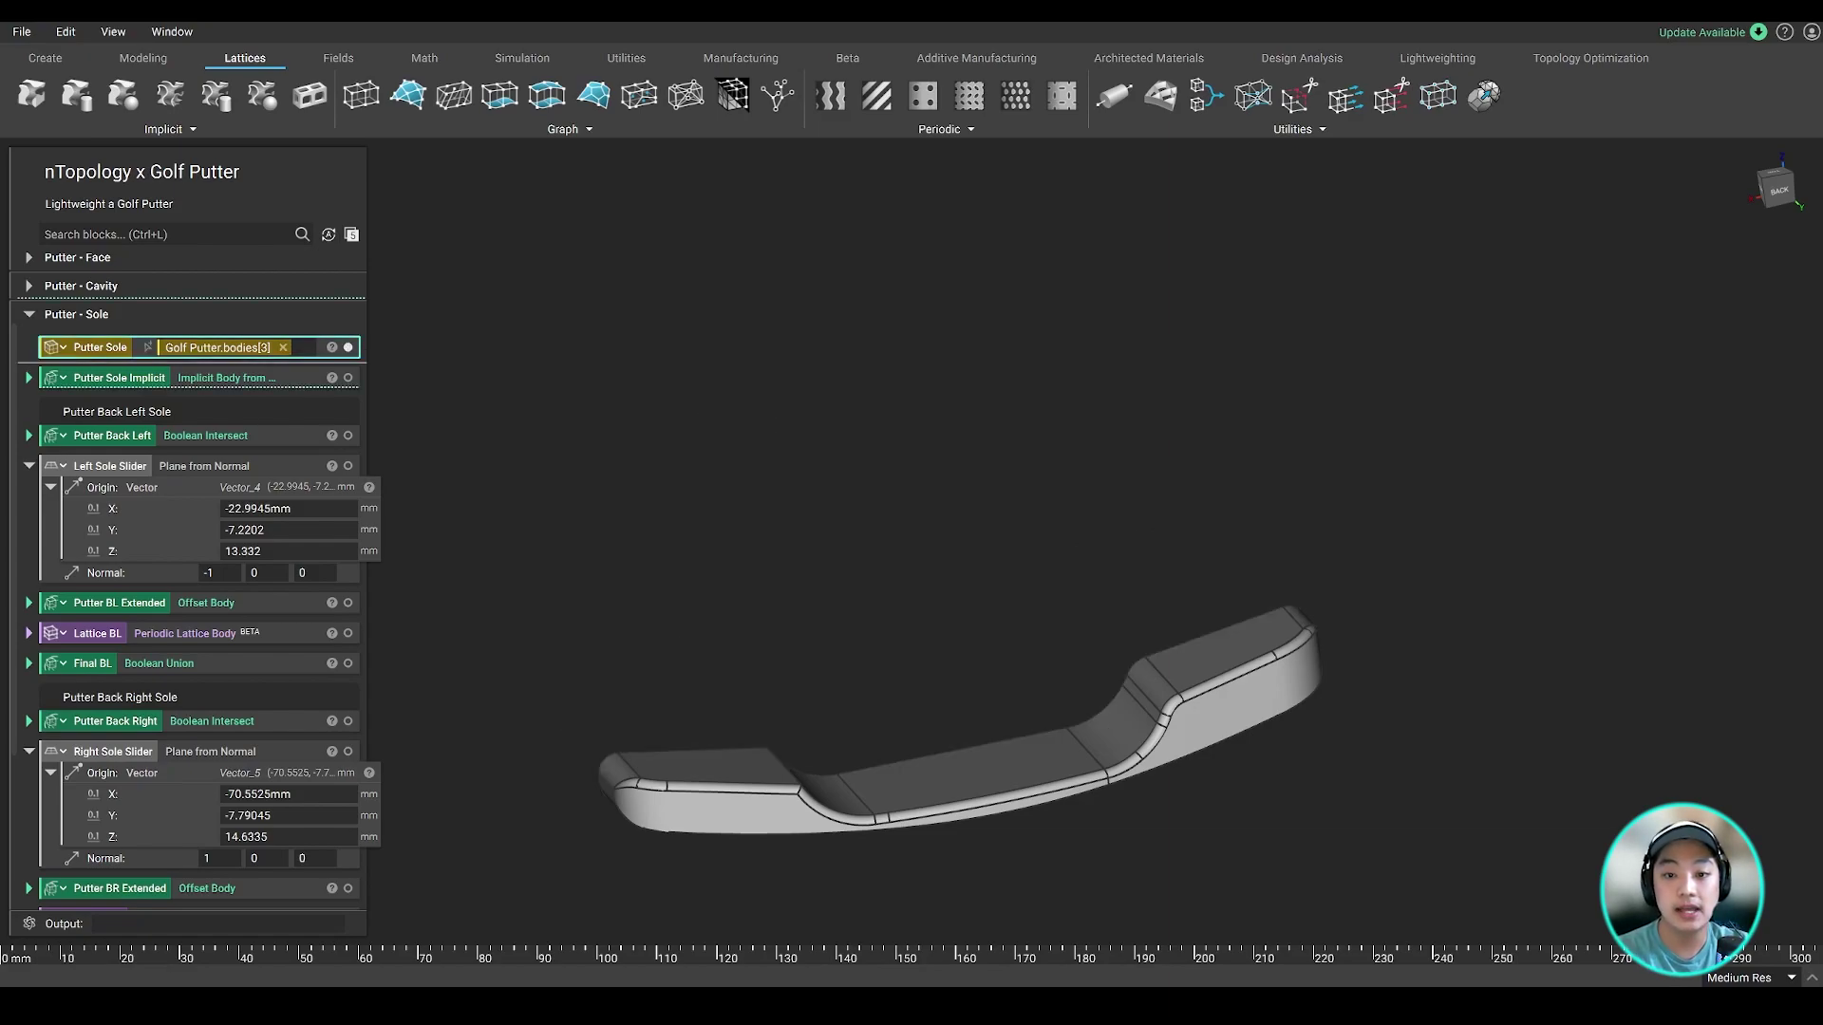
click(118, 378)
key(Escape)
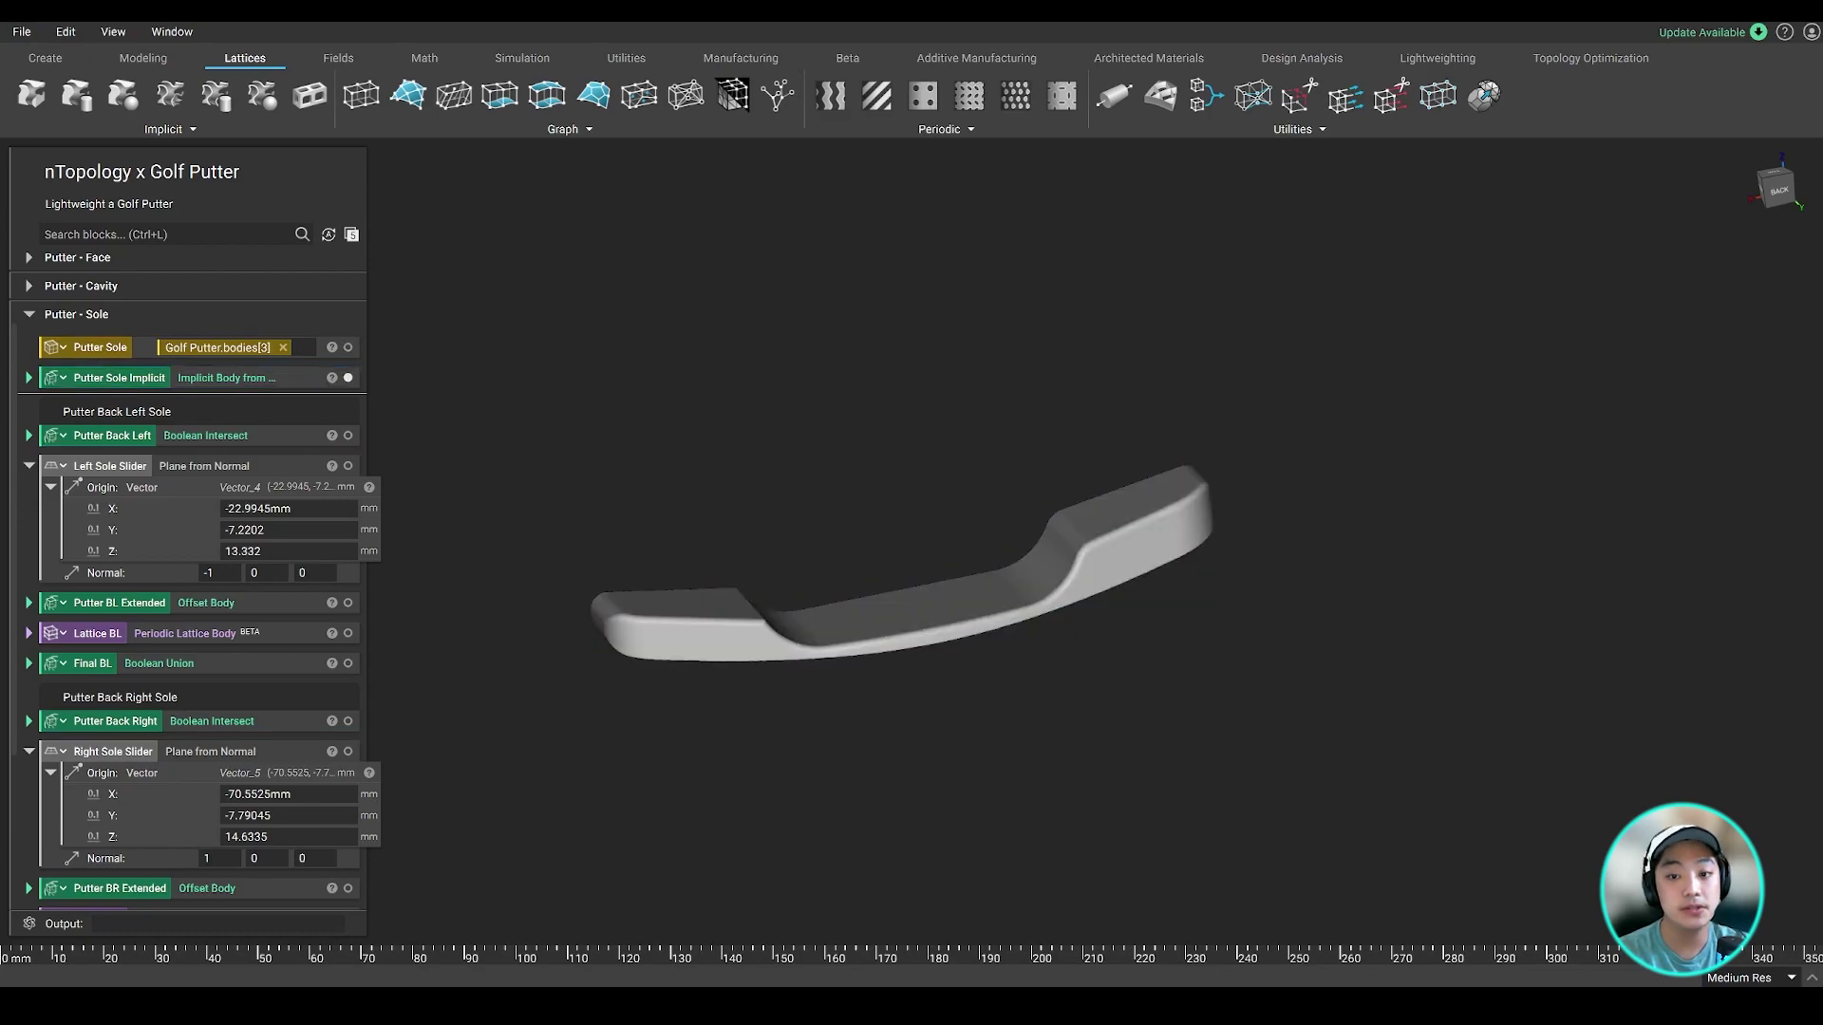
scroll(686, 541, up, 5)
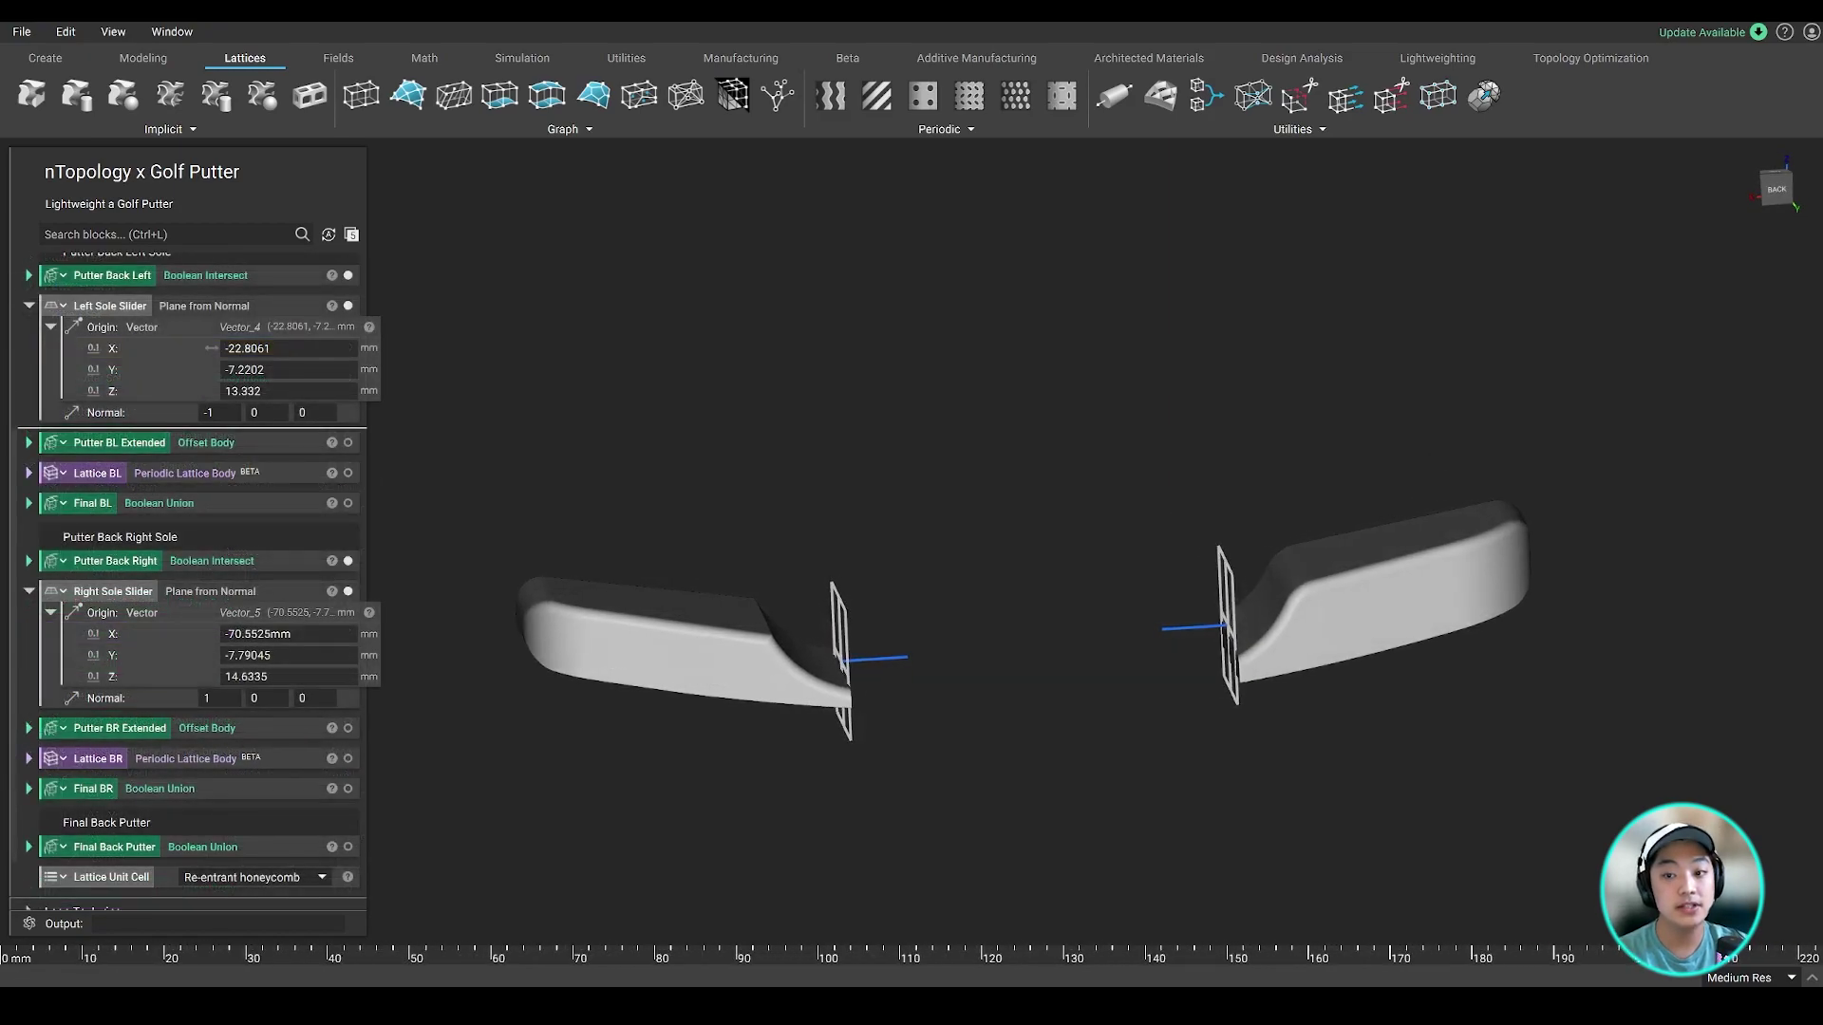
click(249, 347)
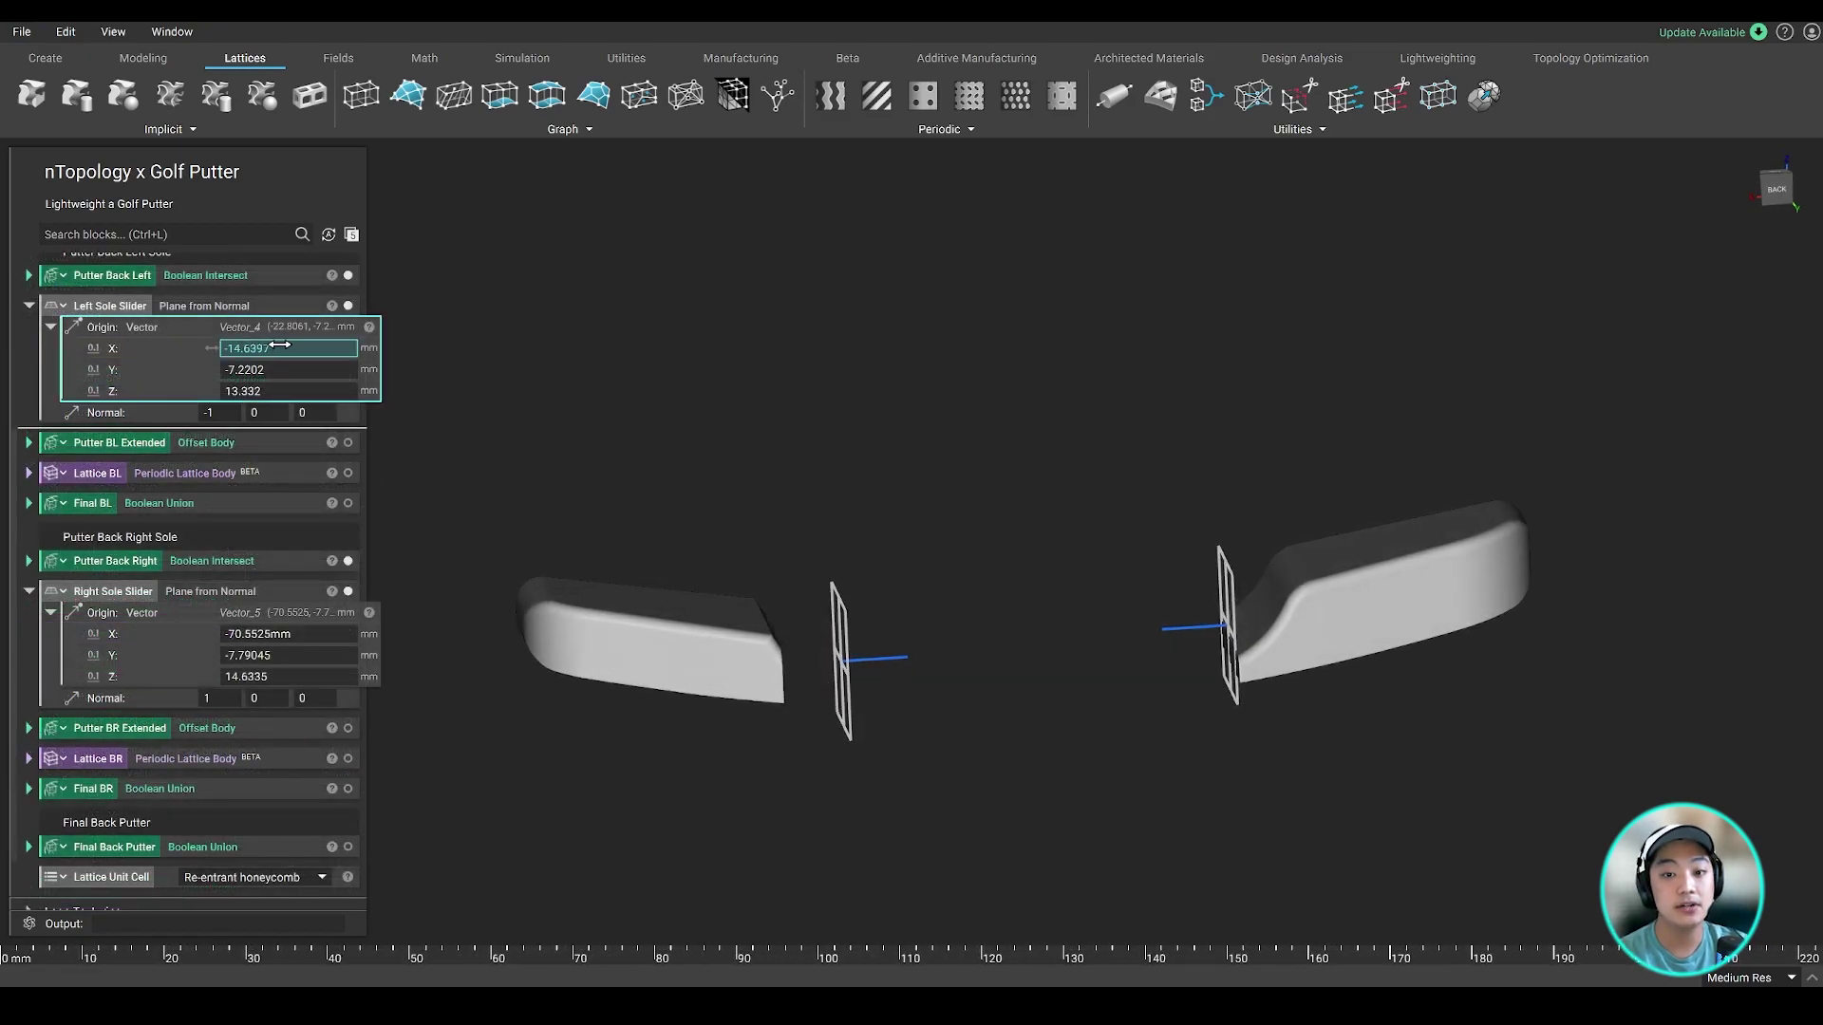
mouse_move(211, 634)
mouse_down()
mouse_move(191, 636)
mouse_move(211, 634)
mouse_up()
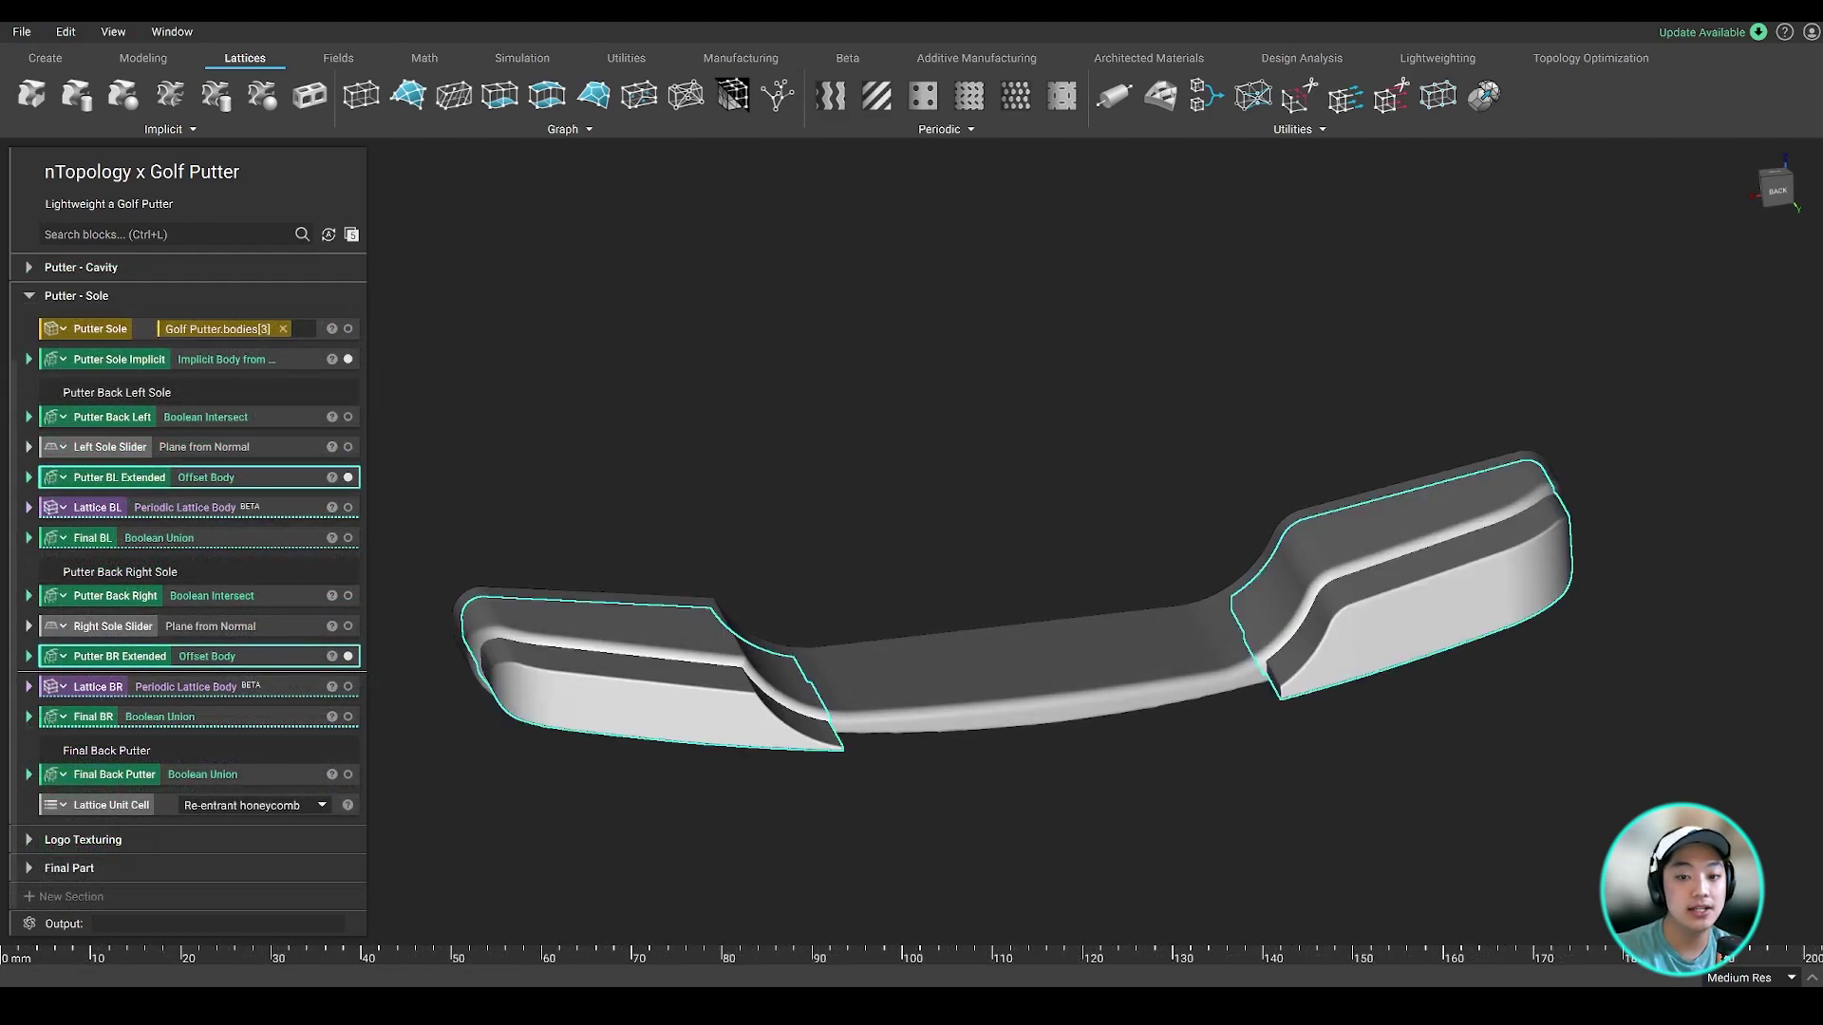
Show Final Back Putter and set Right Sole Slider X to -90.9514 and Left to 8.15105.
click(114, 775)
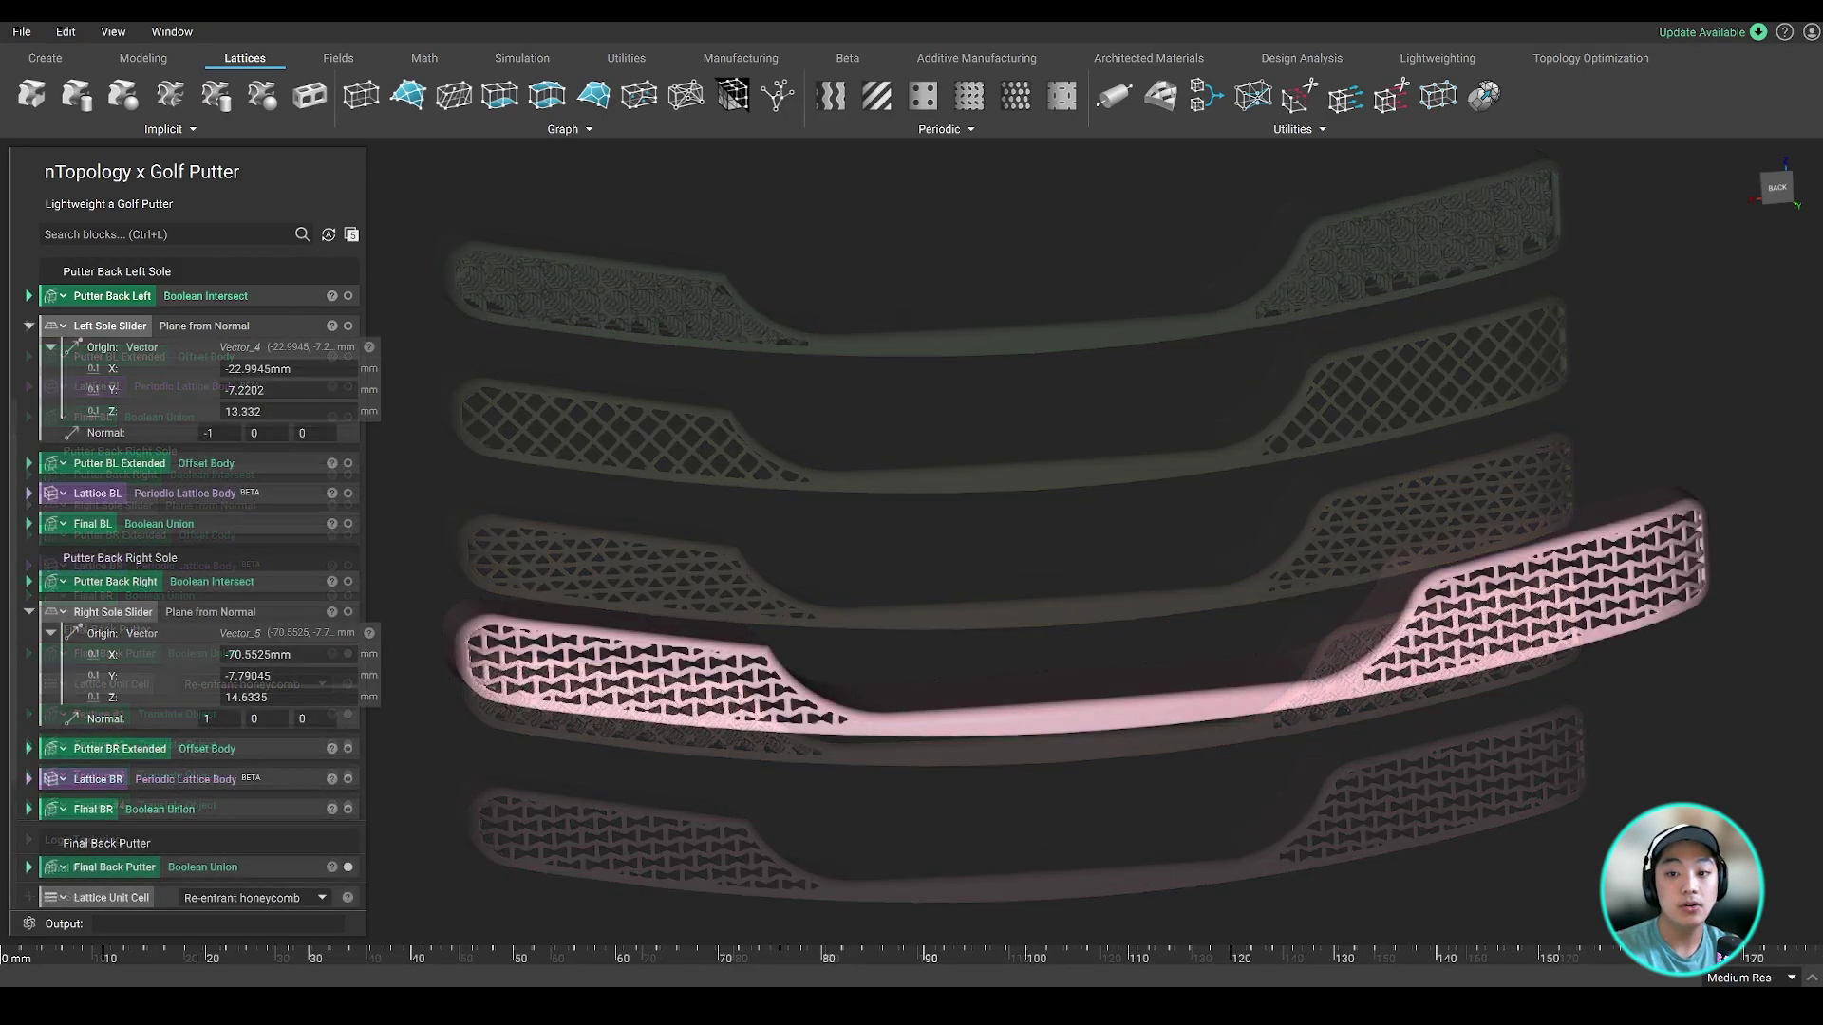
drag(211, 654, 247, 654)
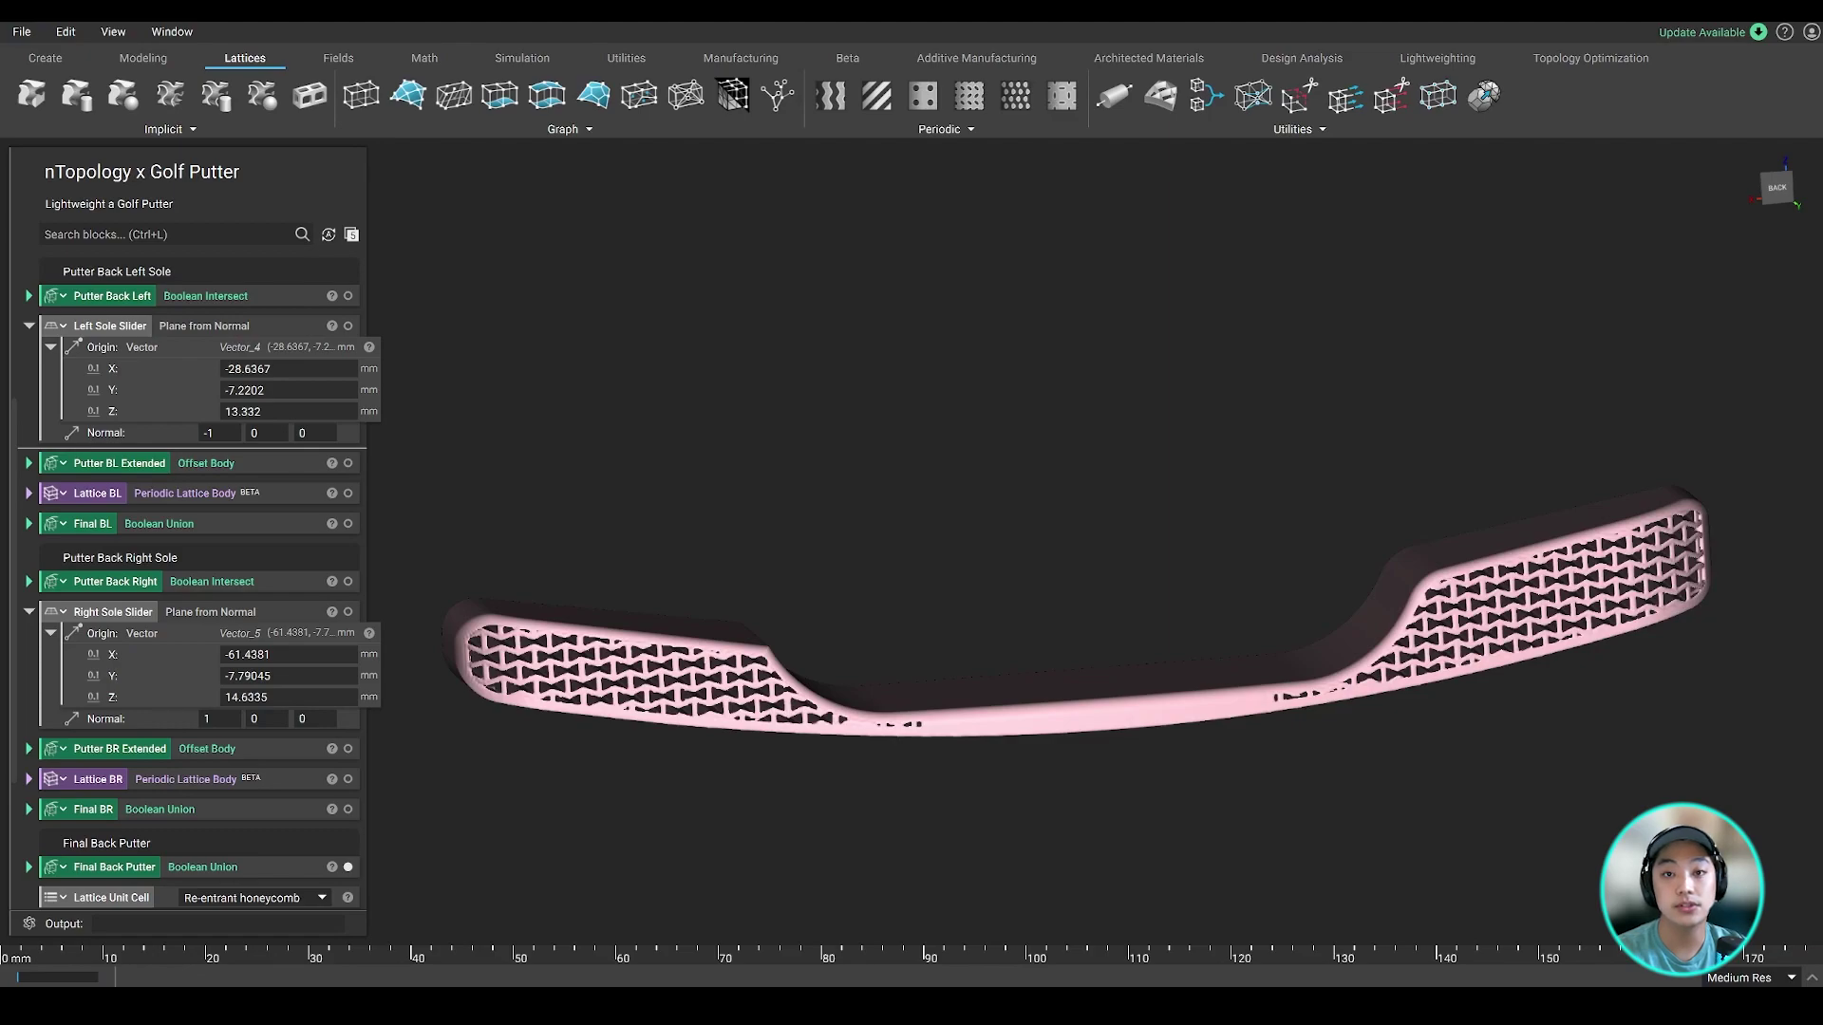
drag(211, 654, 2, 672)
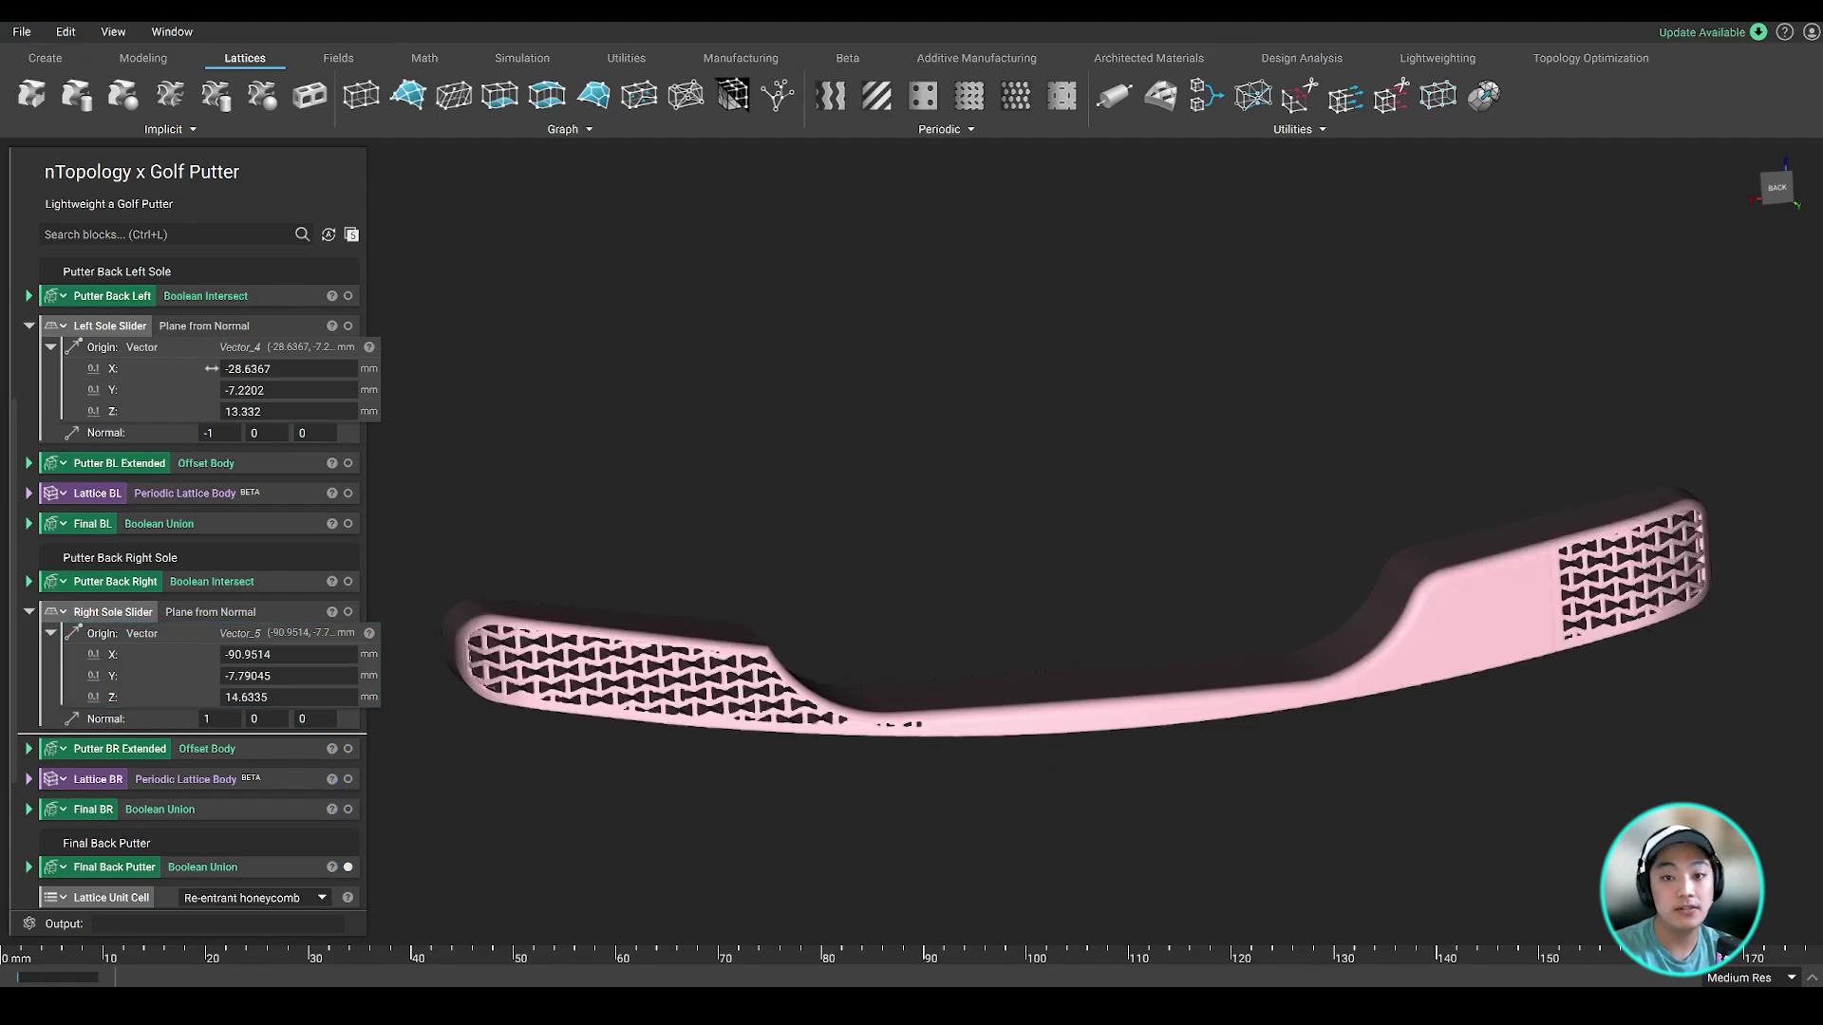
drag(211, 369, 520, 409)
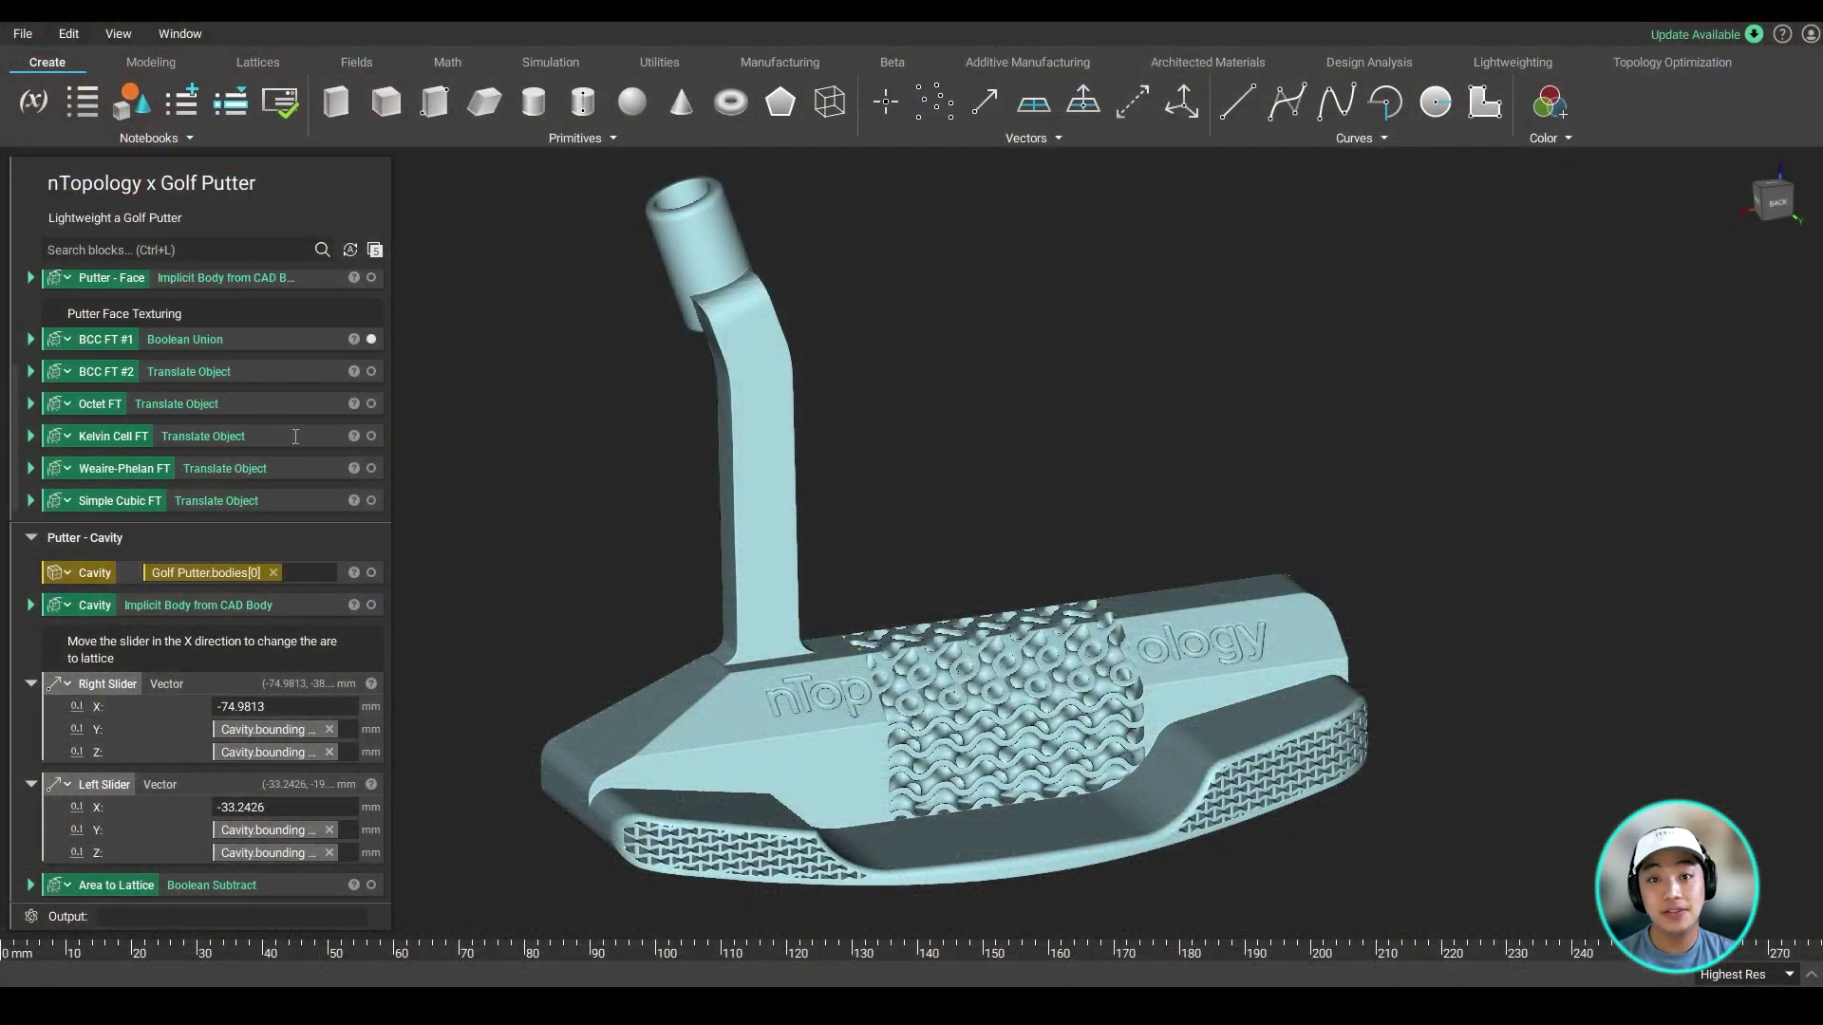
In Putter - Face, switch the lattice Unit type to Body centered cubic.
scroll(295, 435, down, 15)
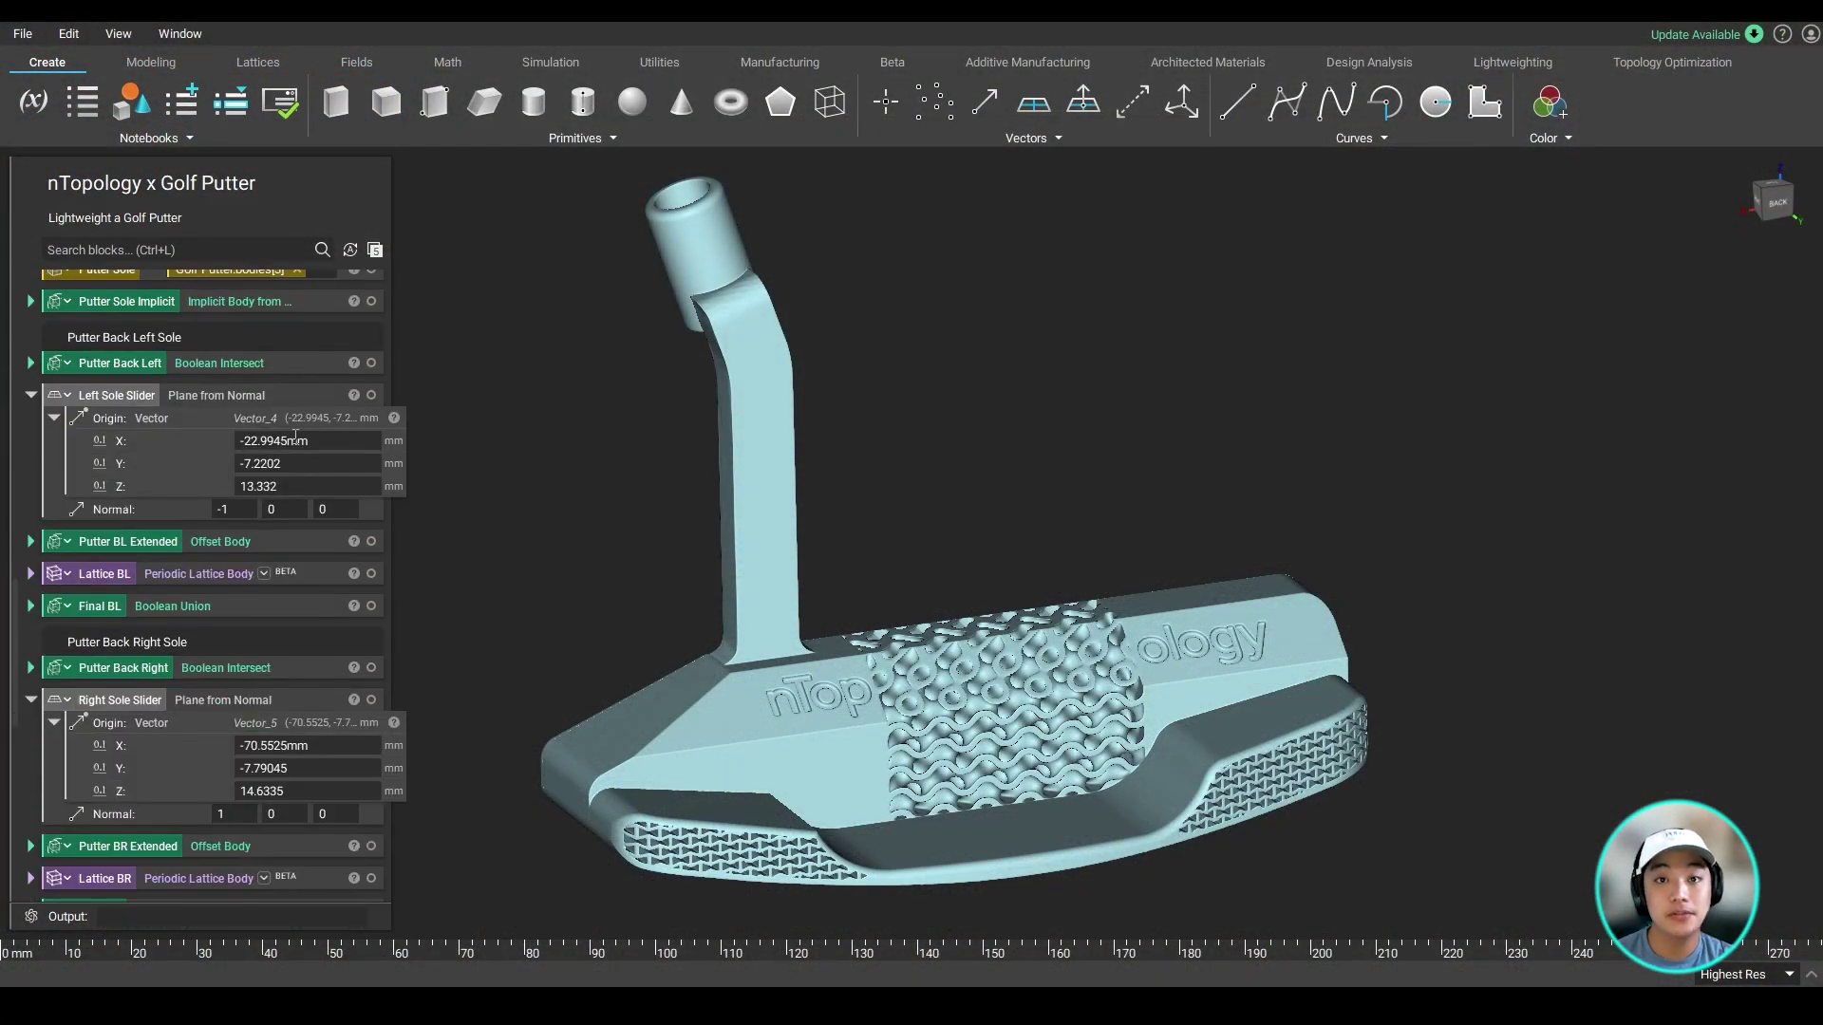
scroll(295, 436, down, 10)
click(333, 459)
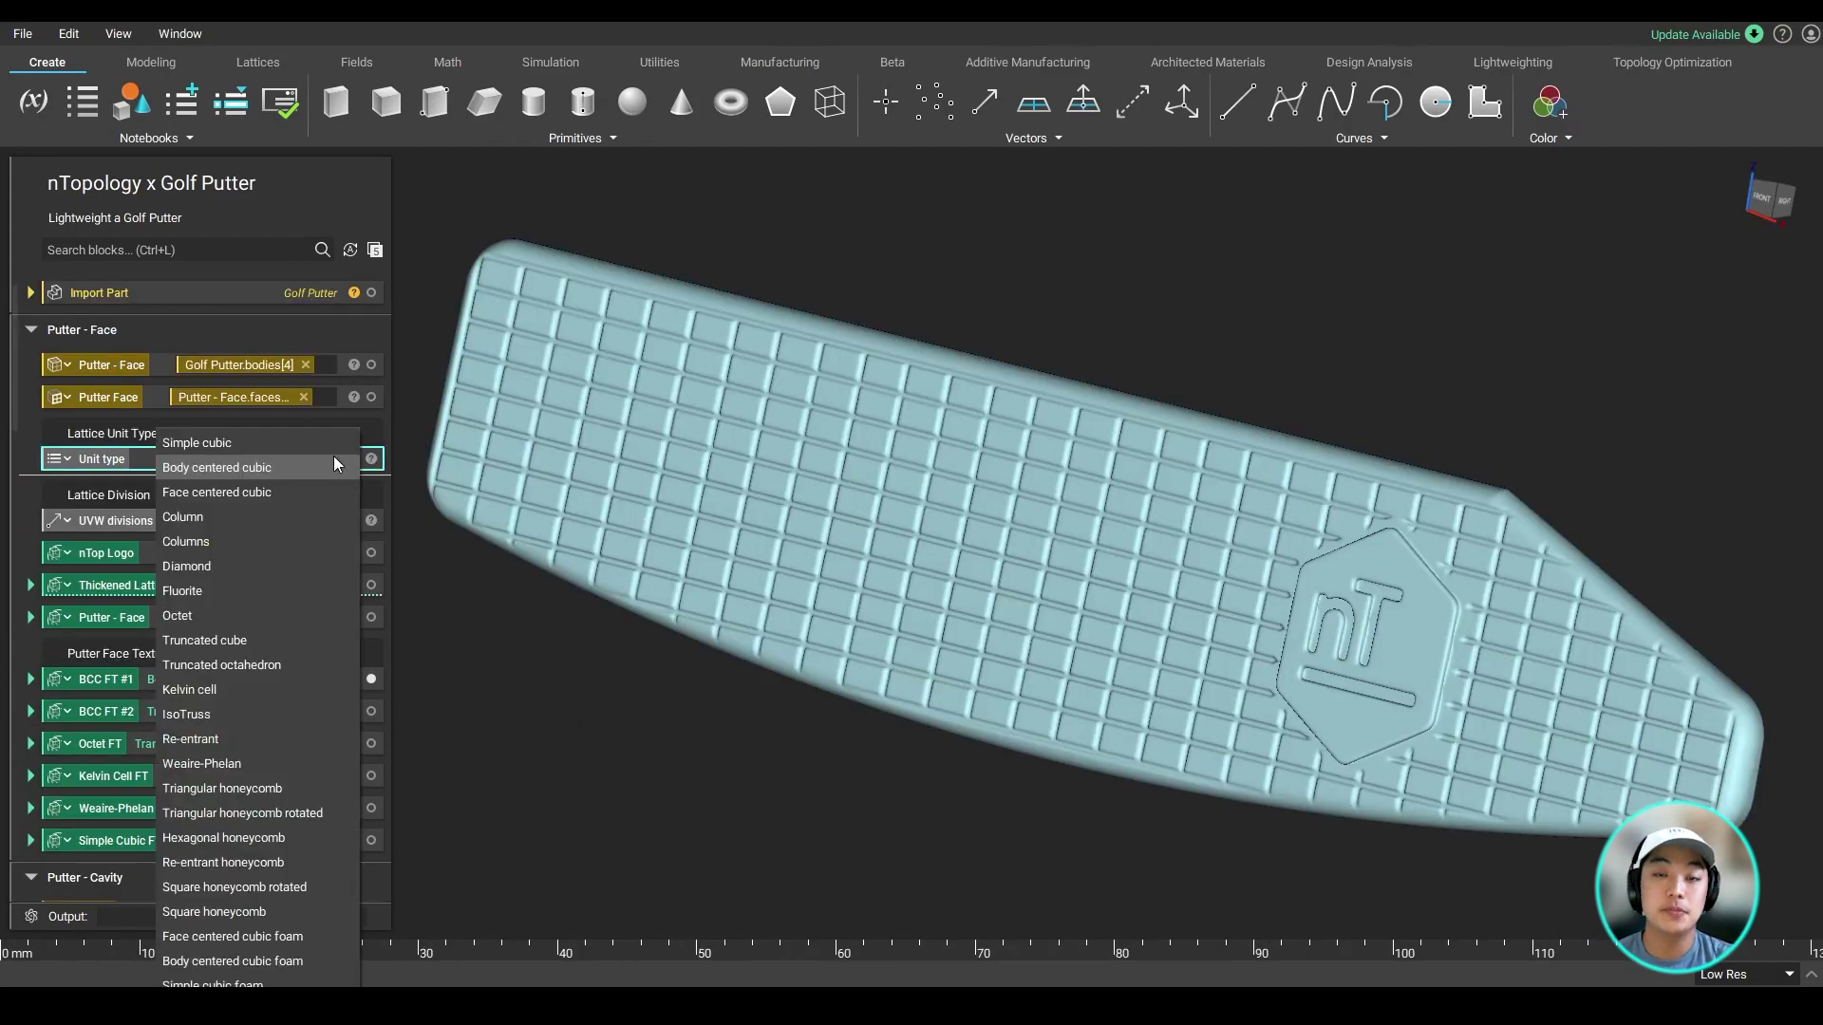
click(328, 469)
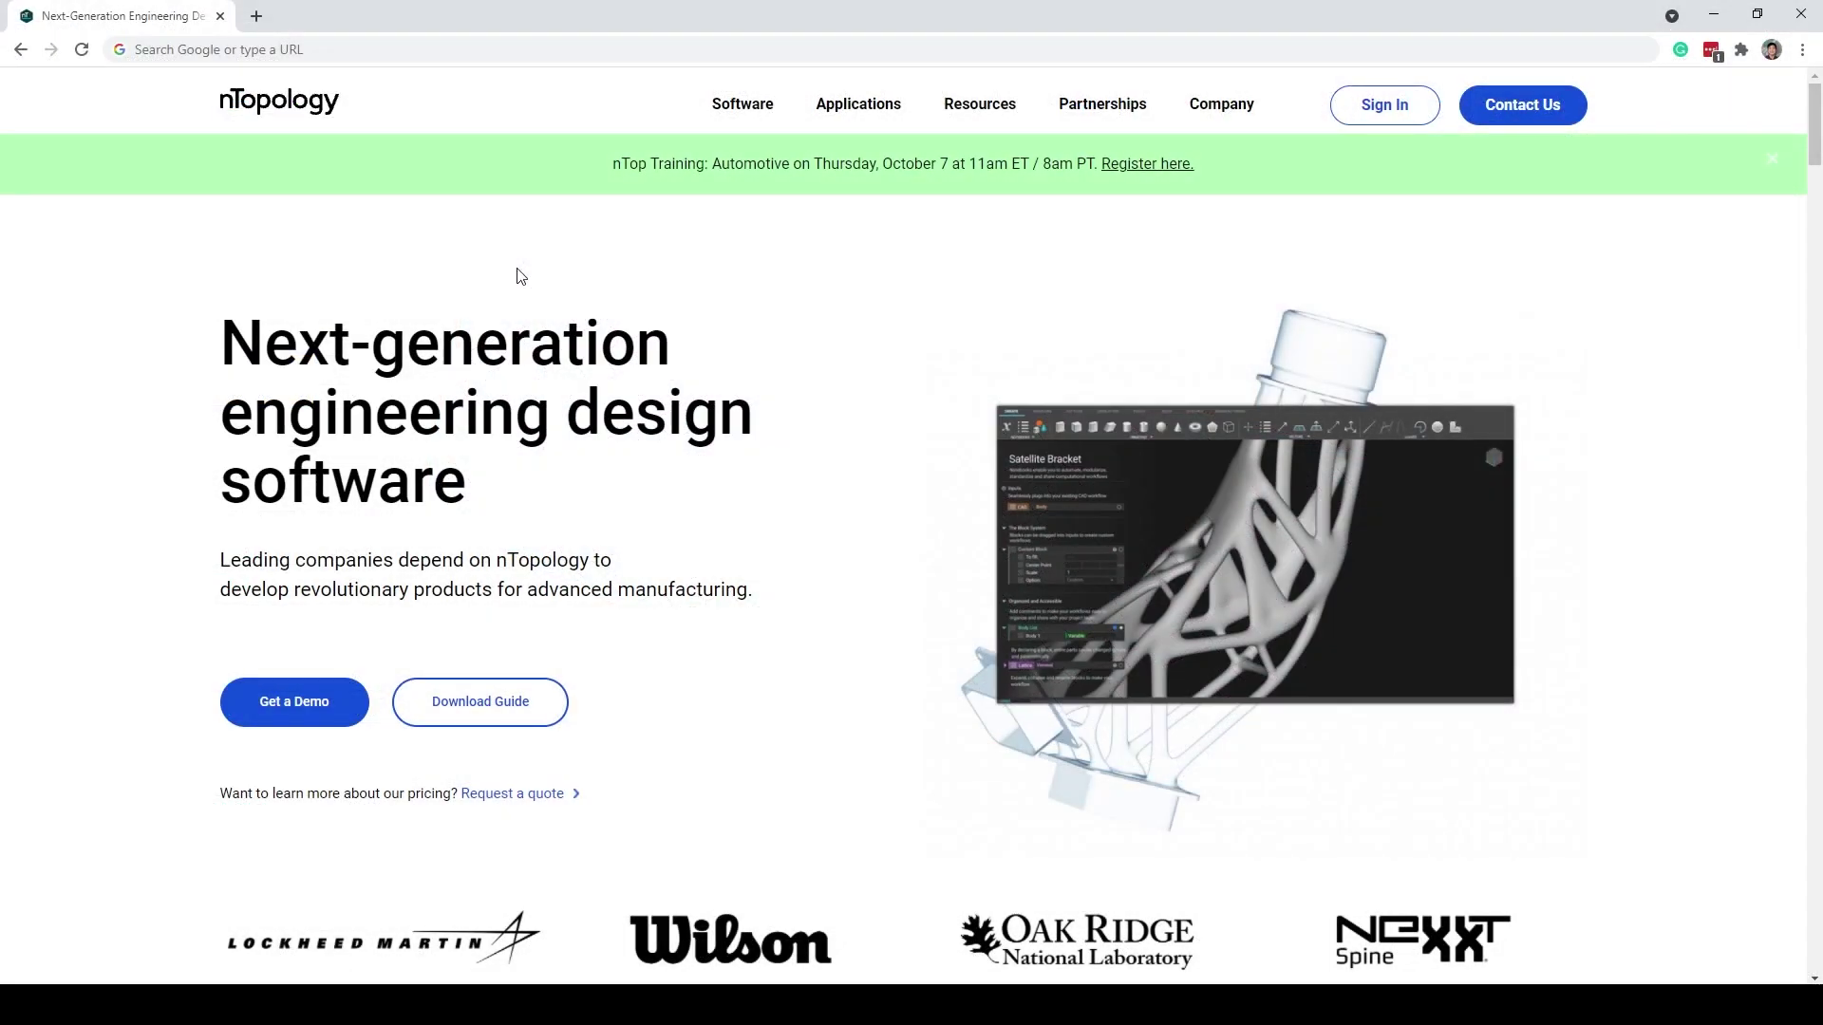
Load ntopology.com in the browser and go to the Get a Demo page.
click(239, 47)
text(ntopology.com)
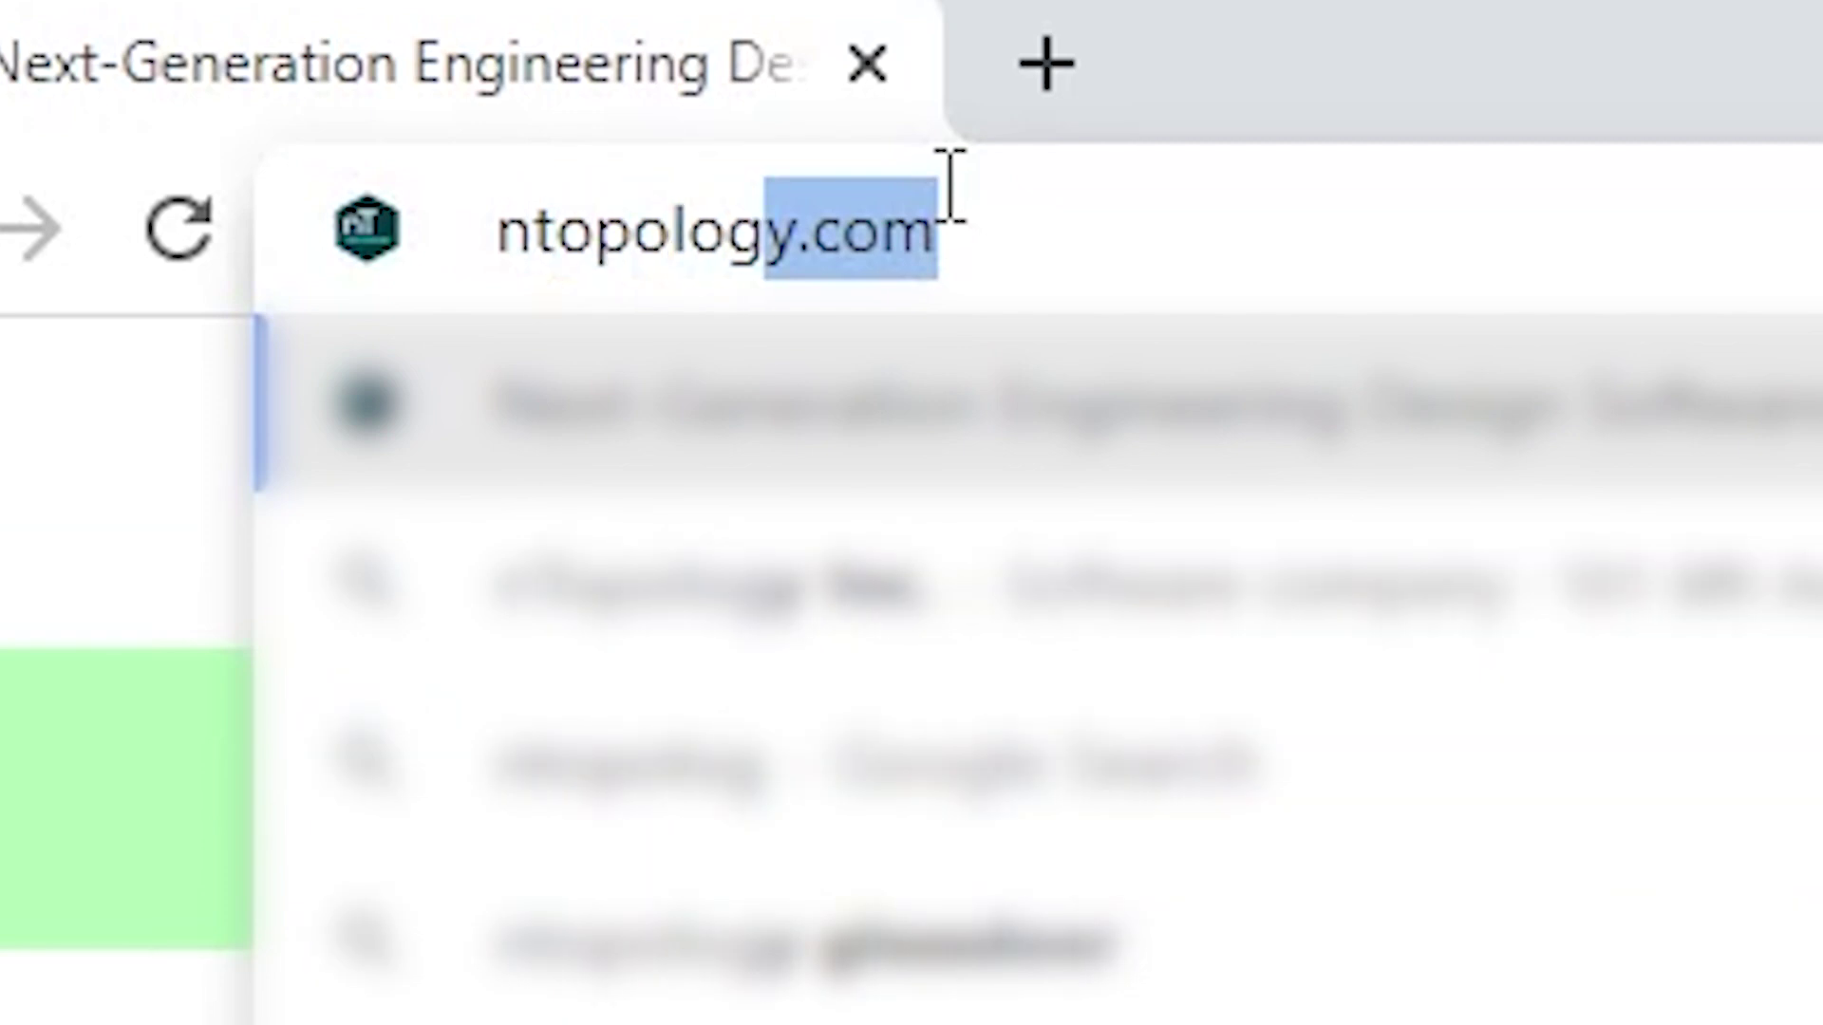
key(Return)
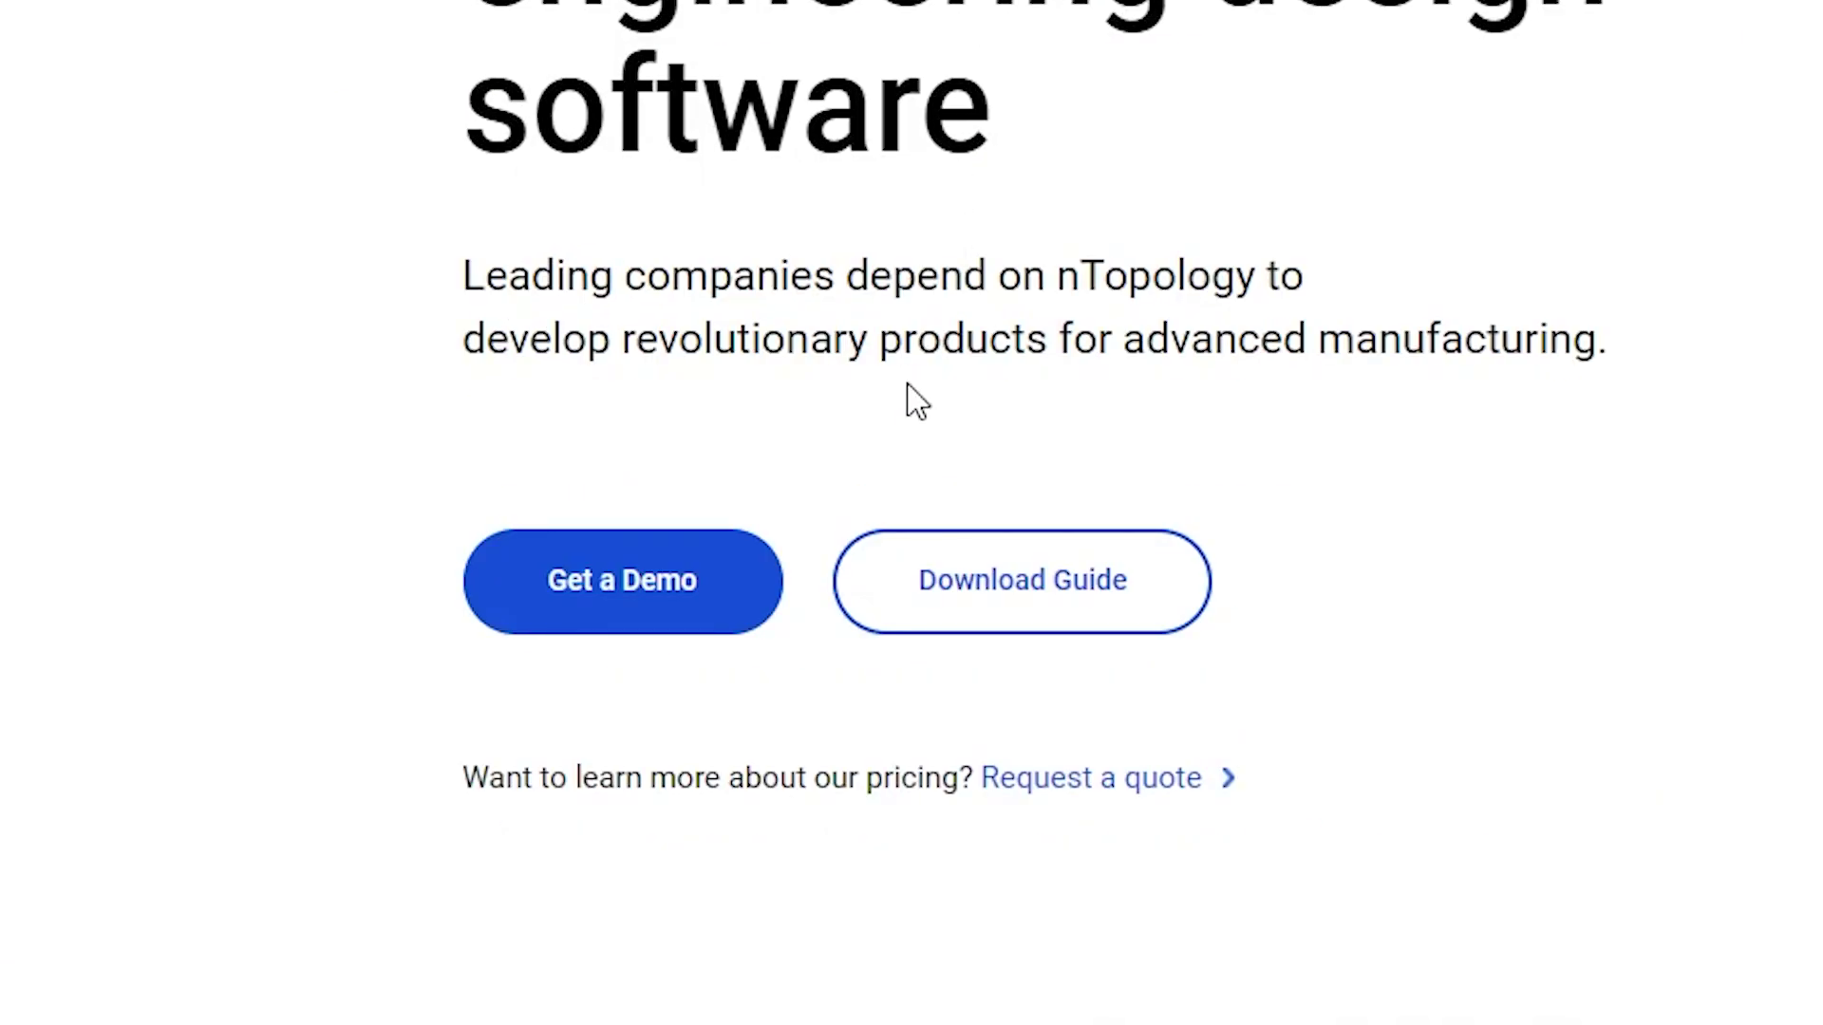
click(662, 650)
scroll(664, 715, down, 4)
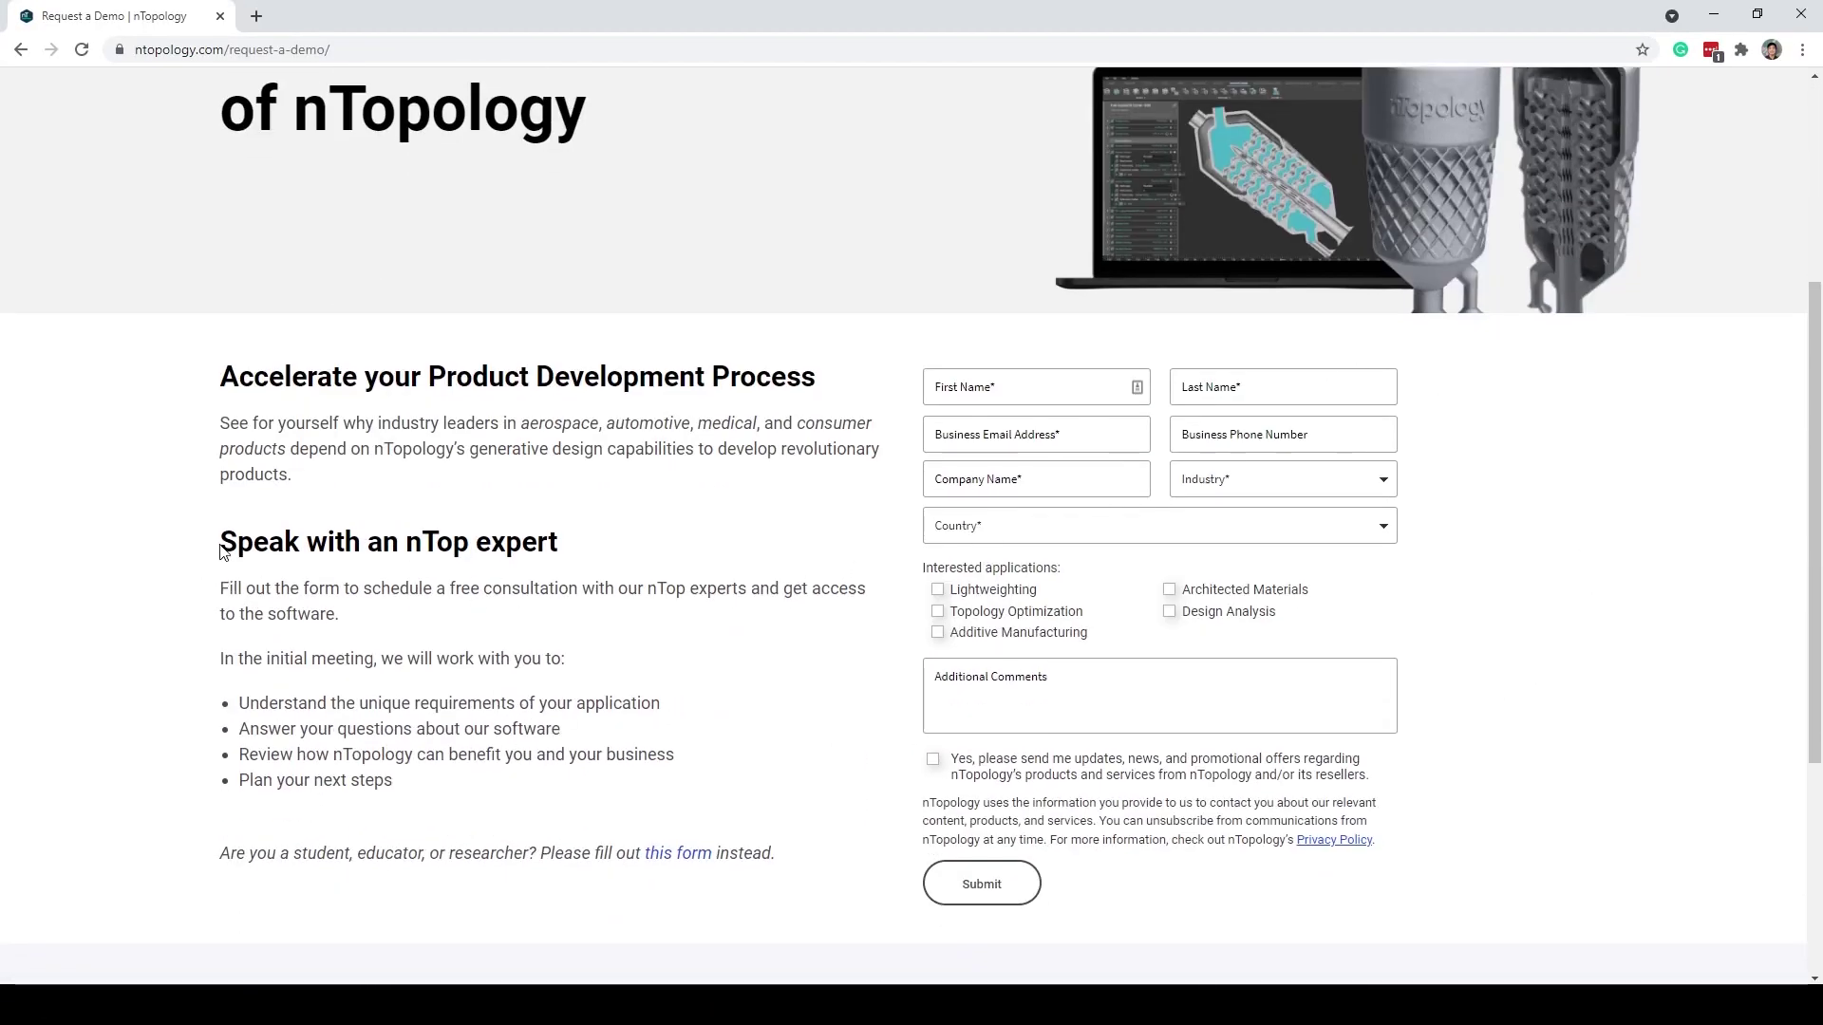